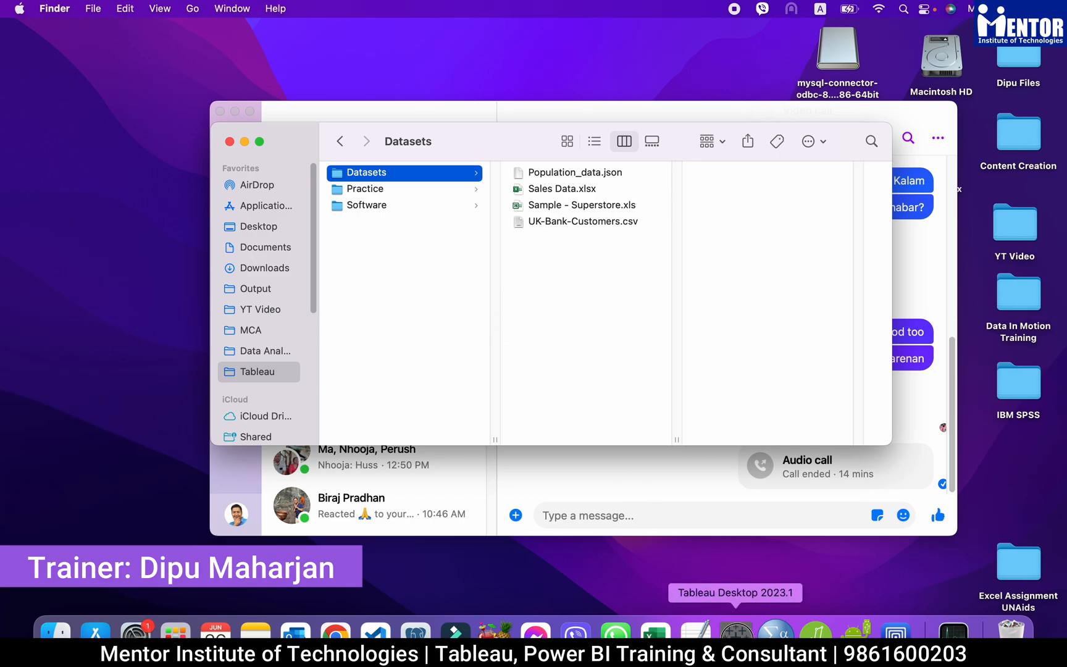
Step: Switch to Tableau Desktop and look over the generated Measure Names and Measure Values fields in the data source
{"action": "left_click", "coordinate": [735, 630]}
{"action": "left_click", "coordinate": [259, 173]}
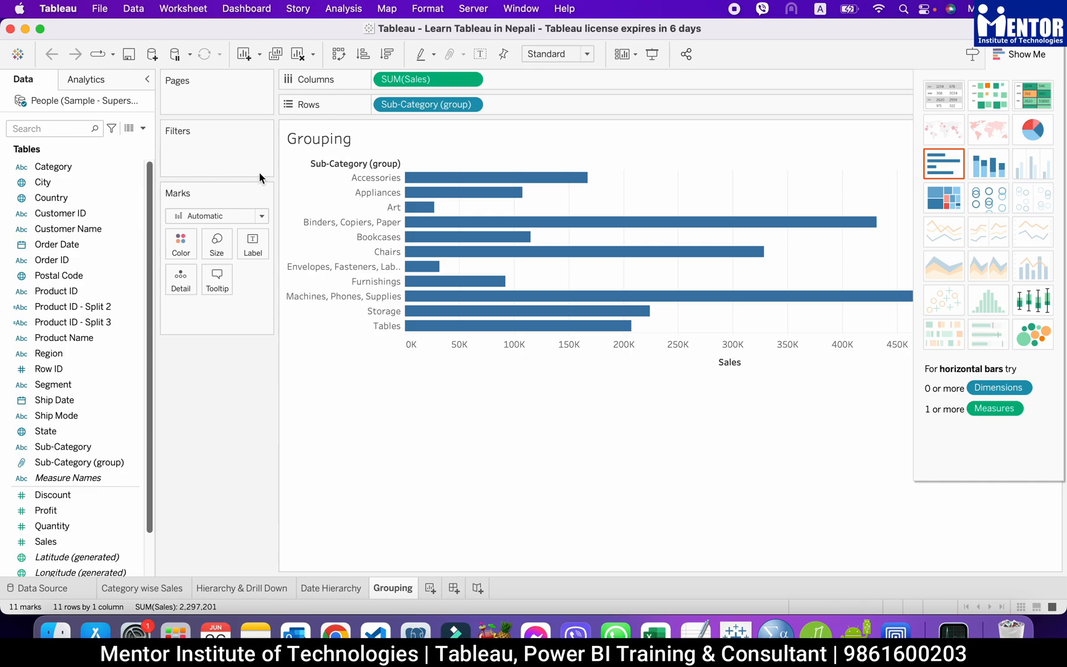
{"action": "scroll", "coordinate": [148, 232], "scroll_direction": "down", "scroll_amount": 3}
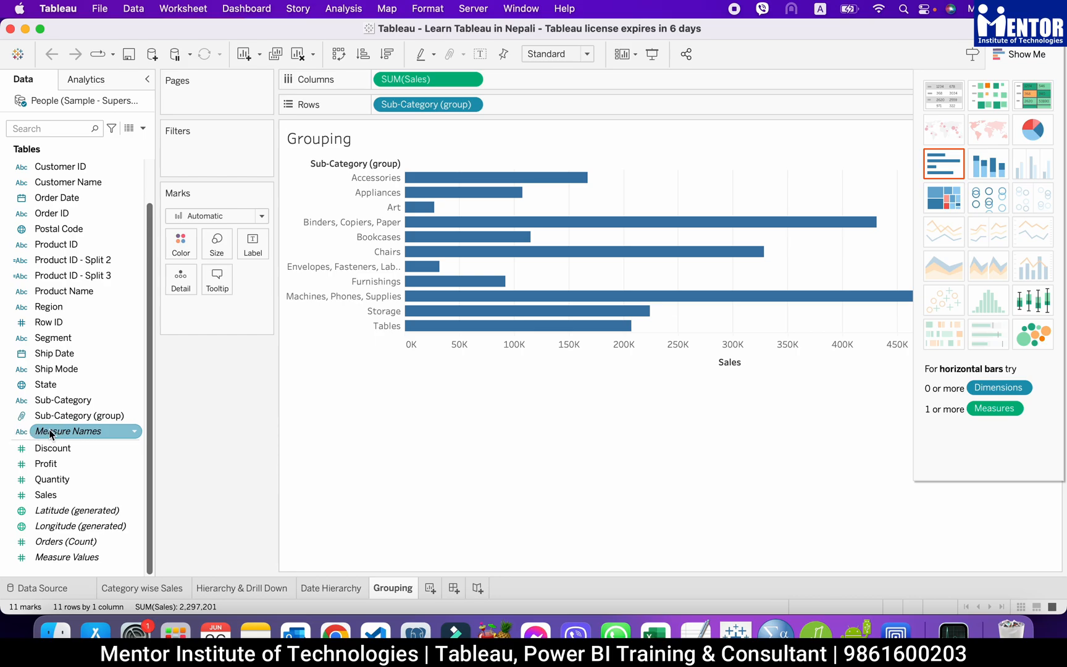
{"action": "mouse_move", "coordinate": [82, 434]}
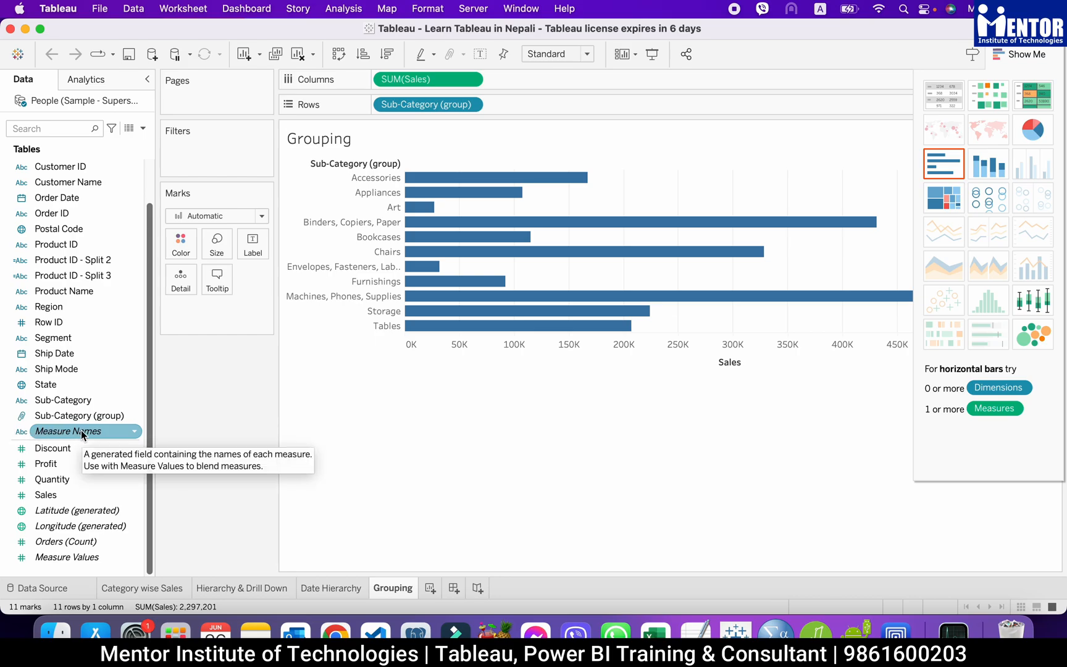
{"action": "left_click", "coordinate": [148, 457]}
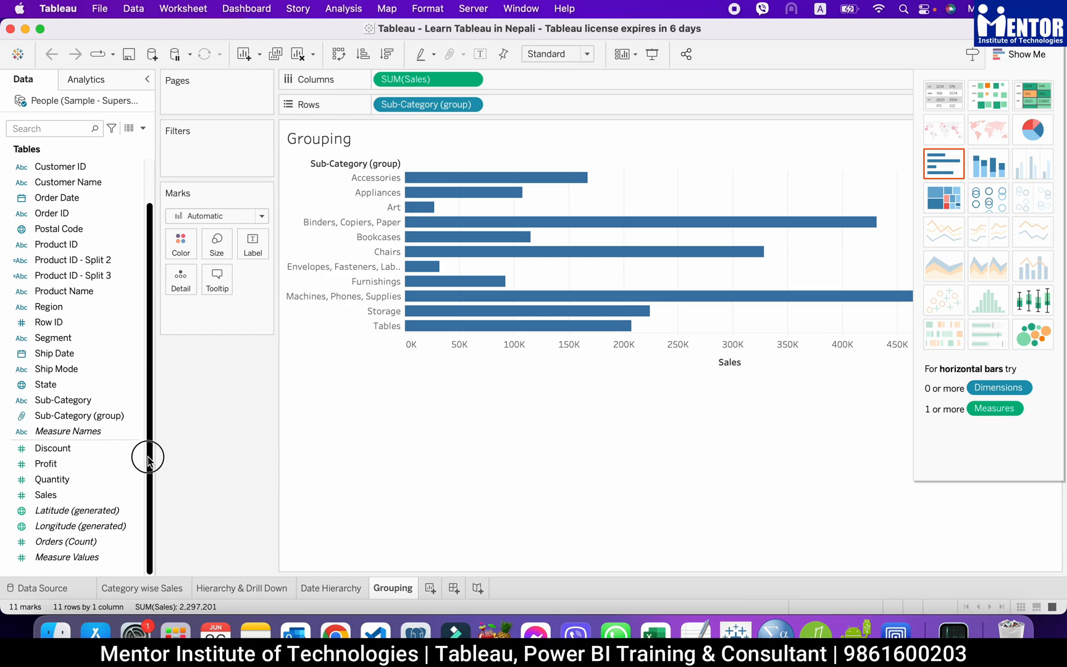
{"action": "left_click", "coordinate": [80, 463]}
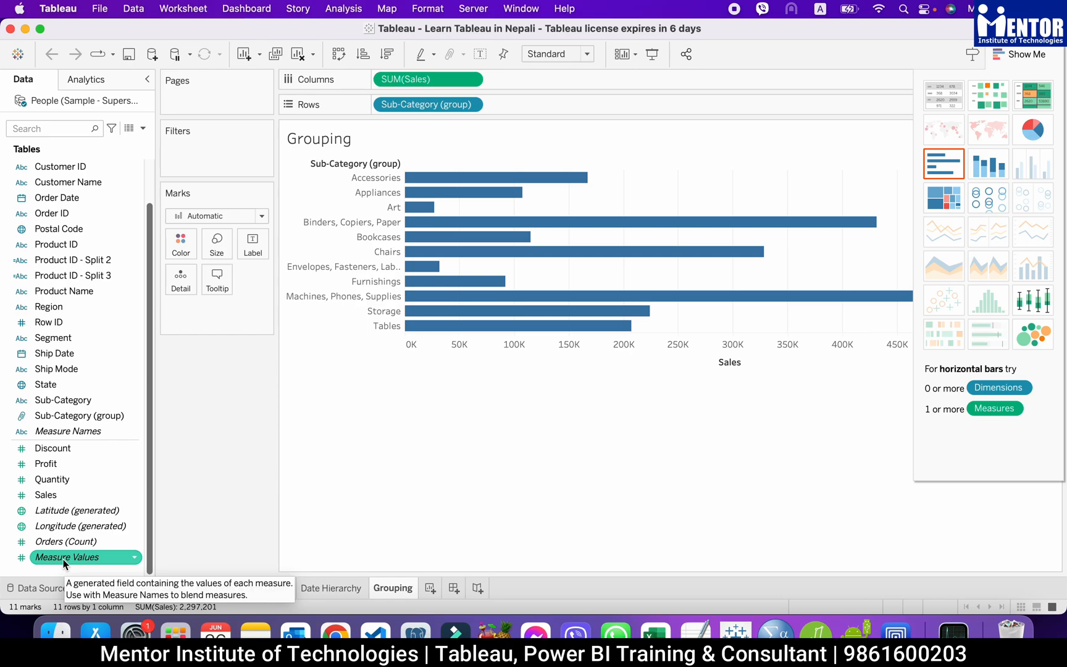
Step: Create a new worksheet with Segment in rows and Orders (Count) as the text value for each segment
{"action": "left_click", "coordinate": [430, 588]}
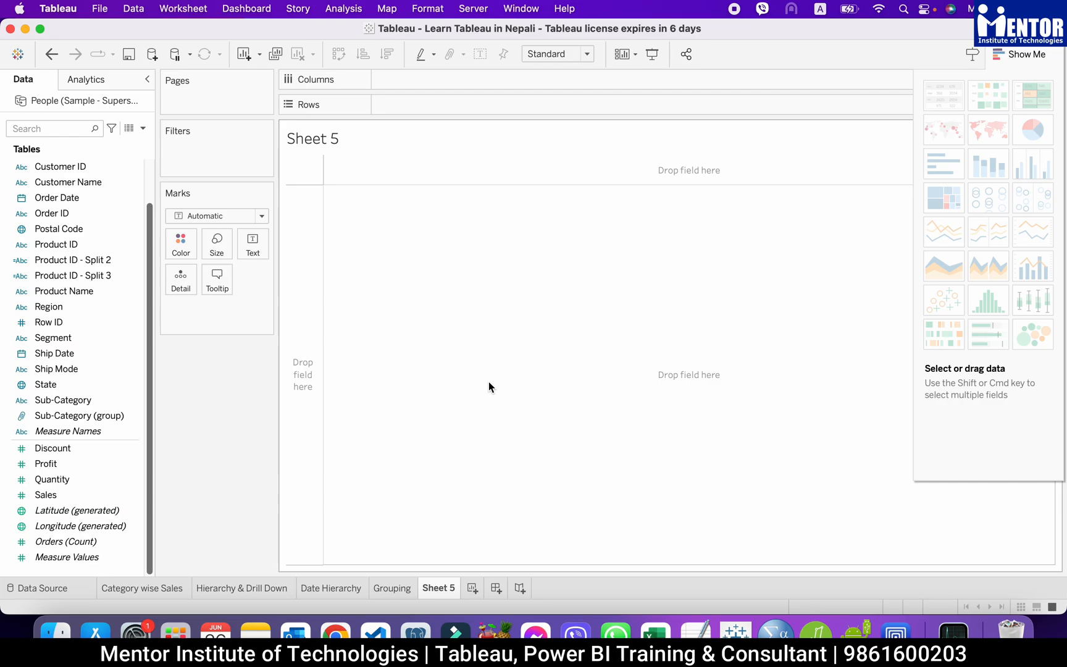
{"action": "left_click_drag", "start_coordinate": [66, 338], "coordinate": [422, 111]}
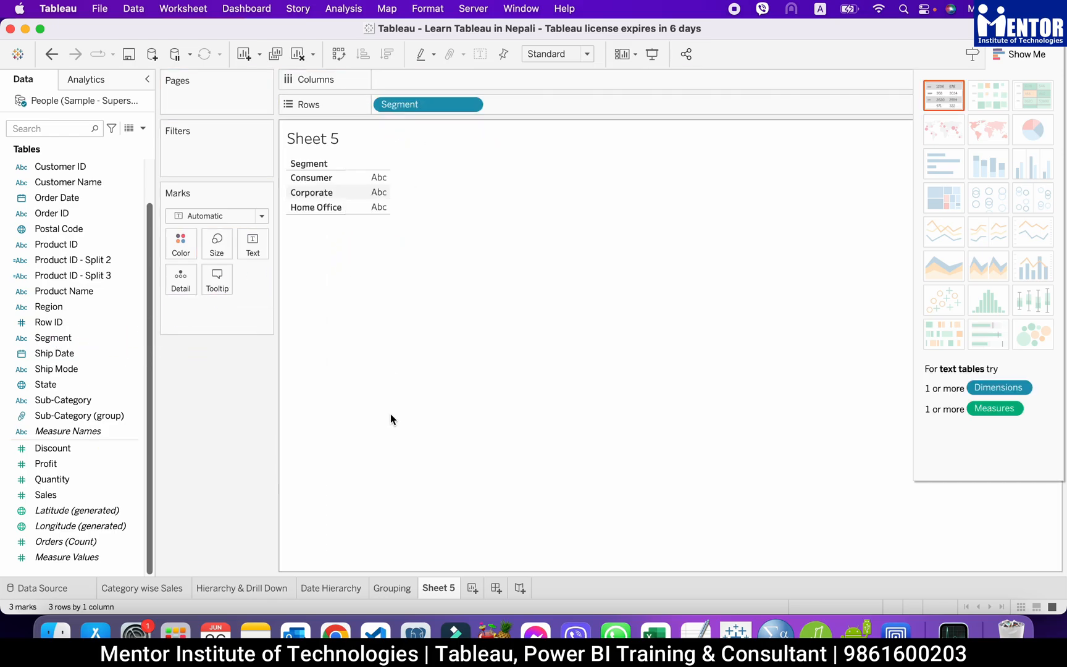
{"action": "left_click", "coordinate": [98, 542]}
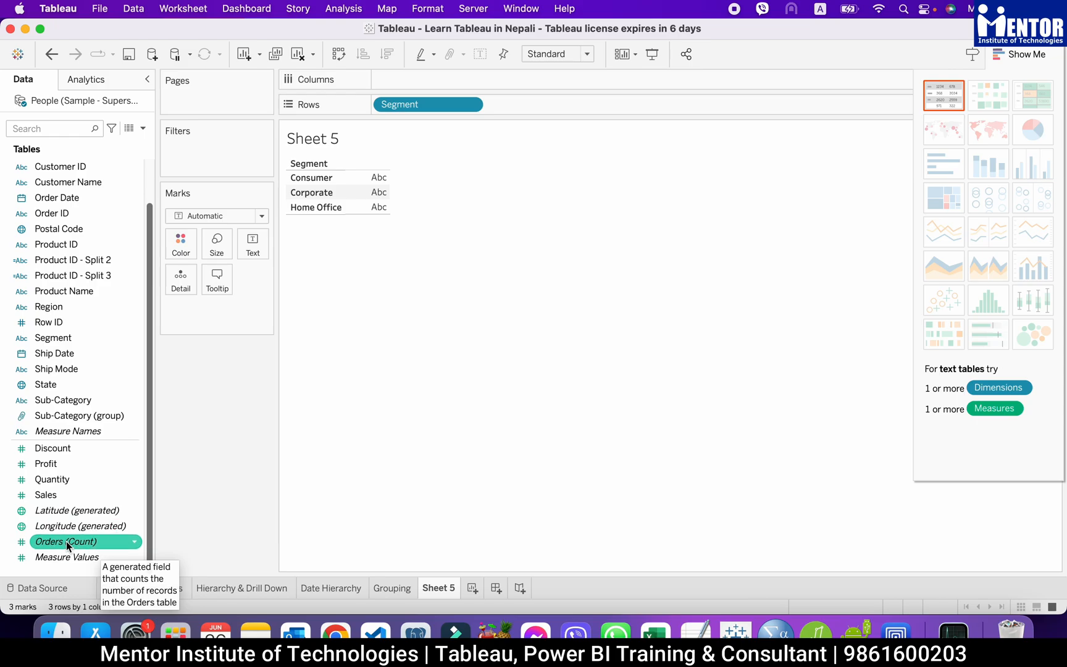
{"action": "left_click_drag", "start_coordinate": [66, 541], "coordinate": [254, 244]}
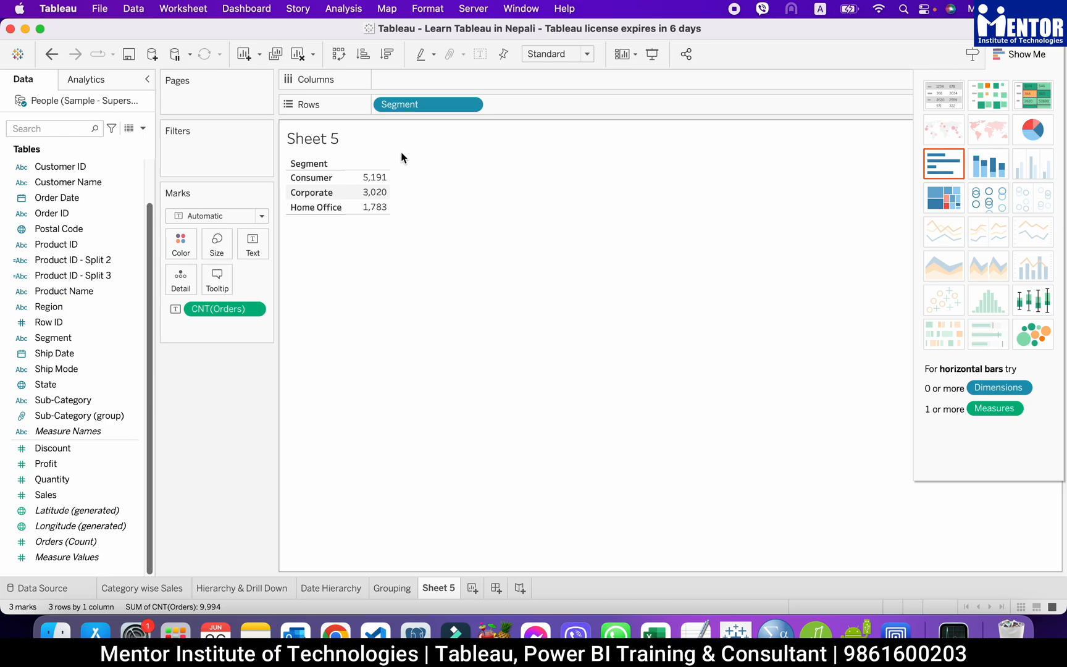
Step: Rename the new worksheet as "Segment count" and add Sales as a second text value beside the order count
{"action": "double_click", "coordinate": [443, 589]}
{"action": "type", "text": "Set"}
{"action": "key", "text": "BackSpace"}
{"action": "type", "text": "gment cou"}
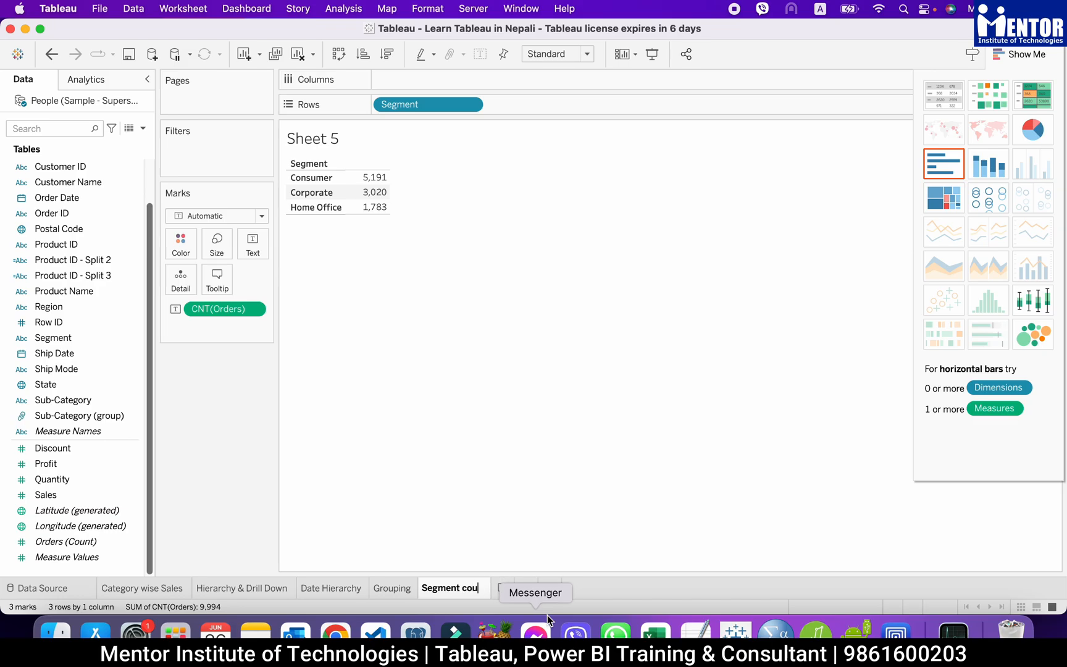
{"action": "type", "text": "nt"}
{"action": "key", "text": "Return"}
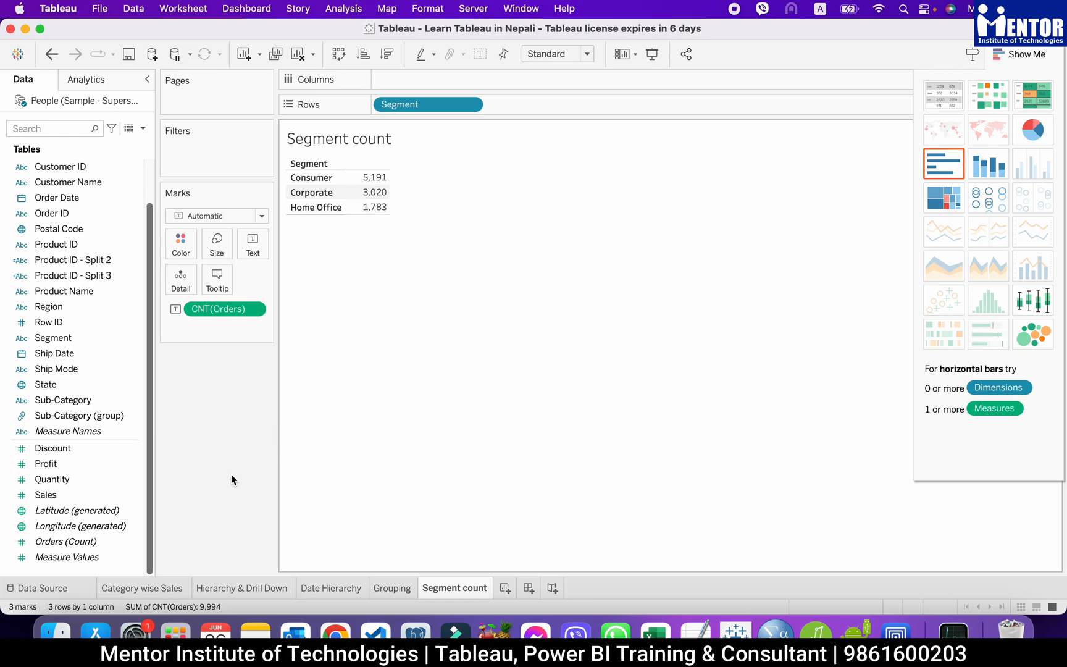
{"action": "left_click", "coordinate": [56, 497]}
{"action": "left_click_drag", "start_coordinate": [55, 500], "coordinate": [255, 247]}
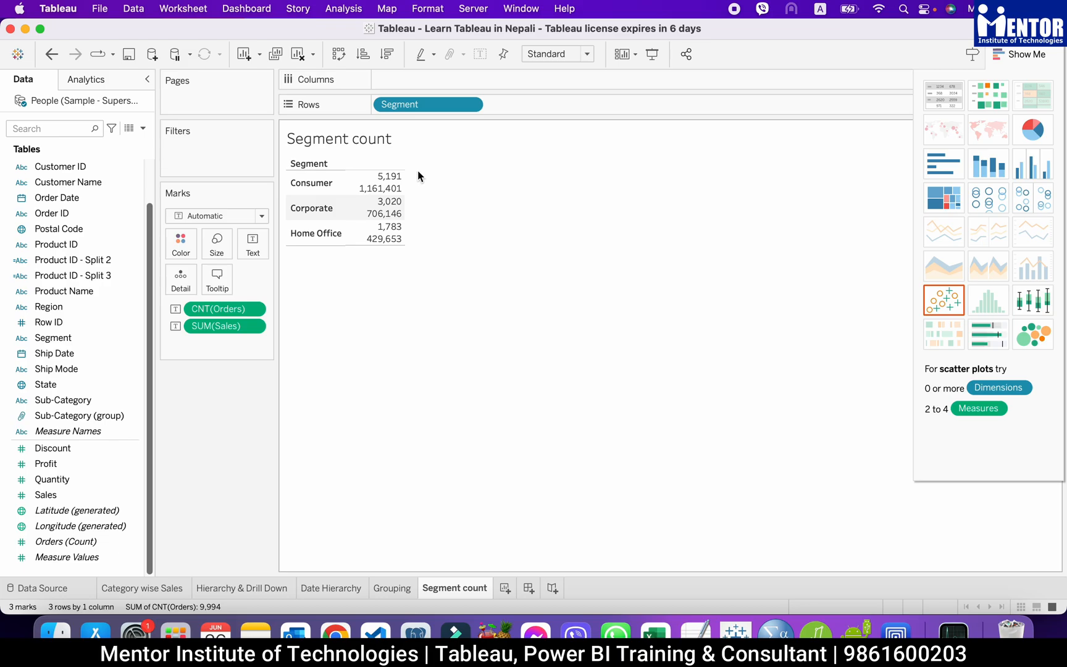
Step: Create another worksheet with Measure Names and Measure Values in rows, and convert it to a text table
{"action": "left_click", "coordinate": [505, 588]}
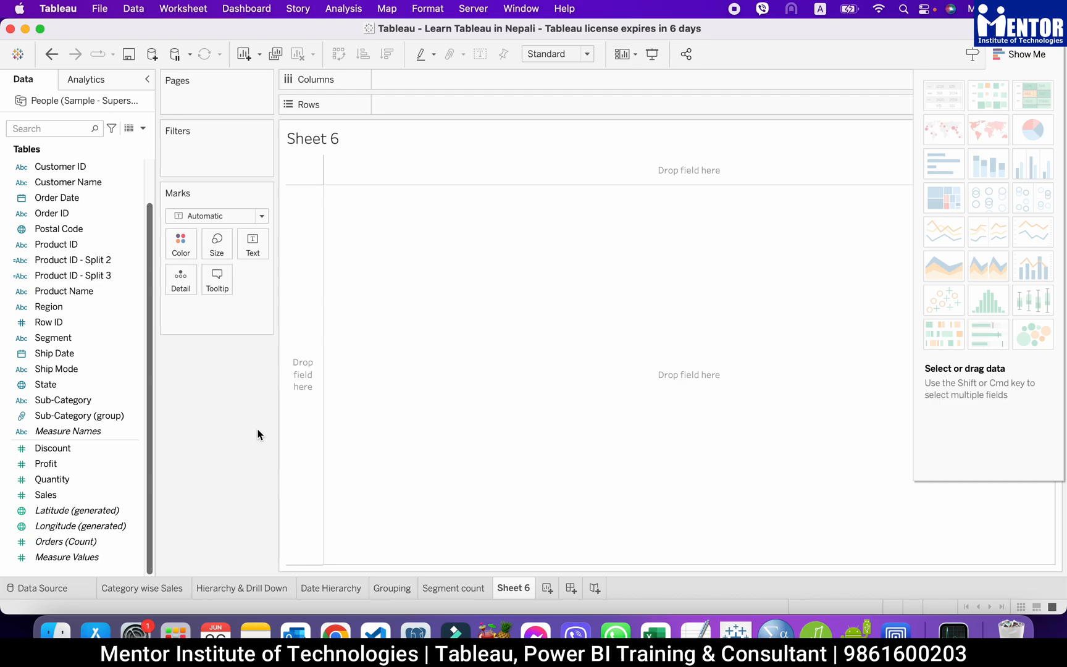
{"action": "left_click", "coordinate": [87, 557]}
{"action": "left_click", "coordinate": [68, 431]}
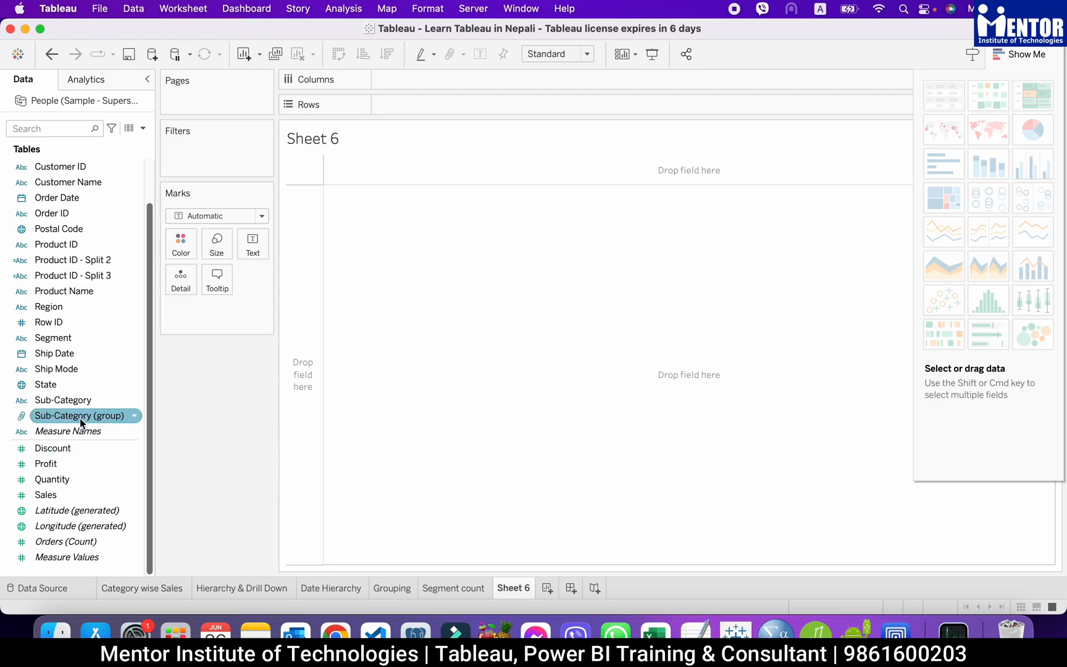
{"action": "left_click_drag", "start_coordinate": [60, 436], "coordinate": [400, 103]}
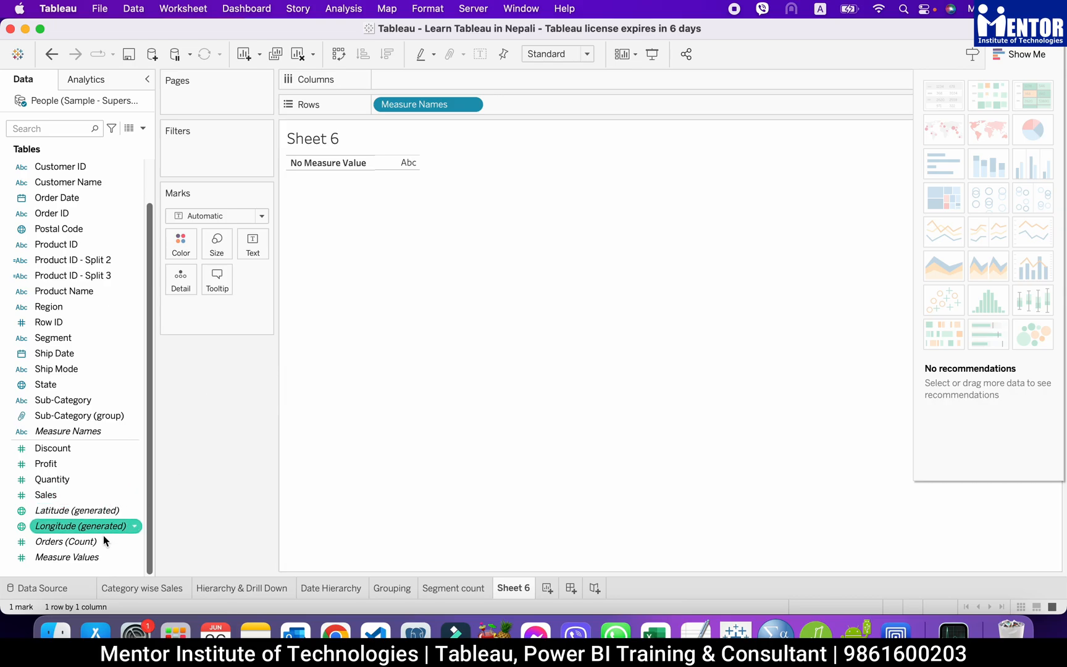
{"action": "left_click_drag", "start_coordinate": [70, 560], "coordinate": [536, 103]}
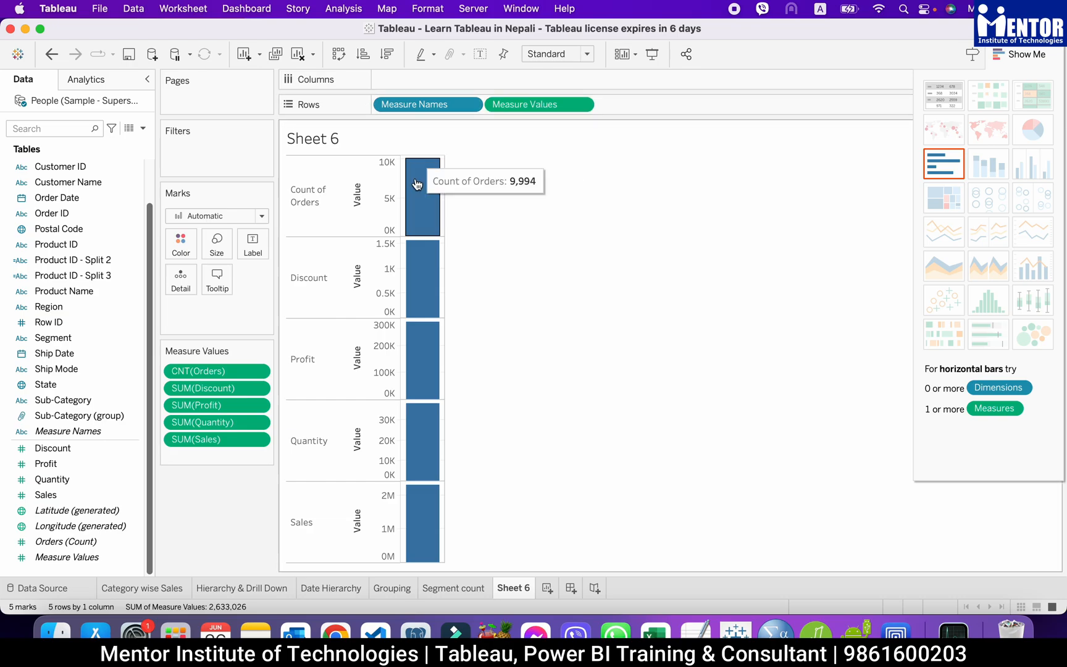
{"action": "mouse_move", "coordinate": [441, 239]}
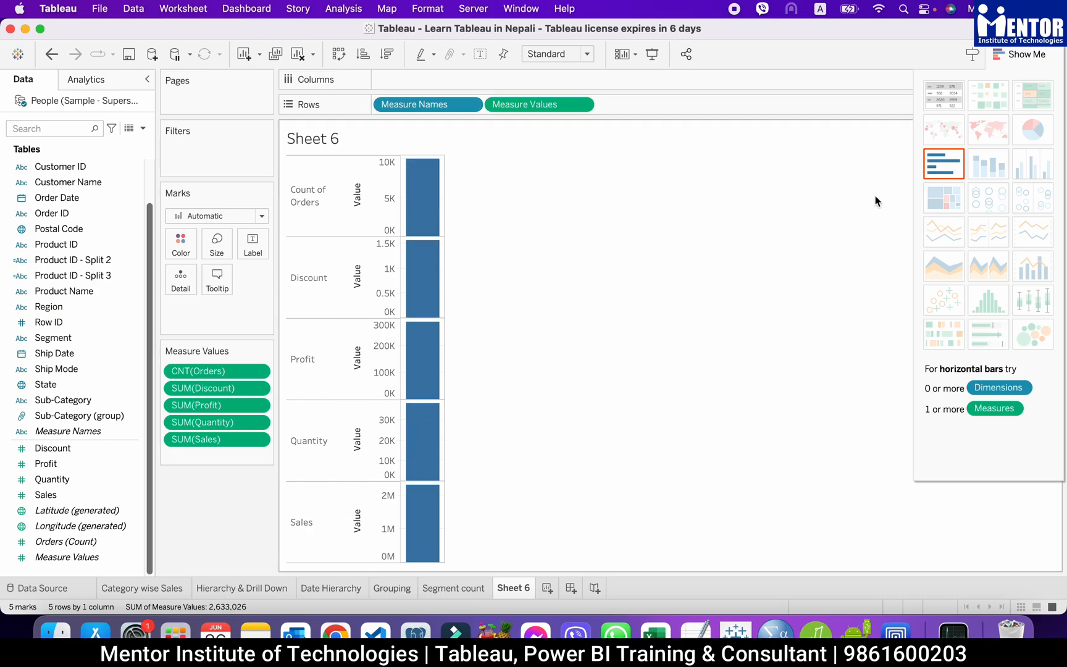
{"action": "left_click", "coordinate": [939, 97]}
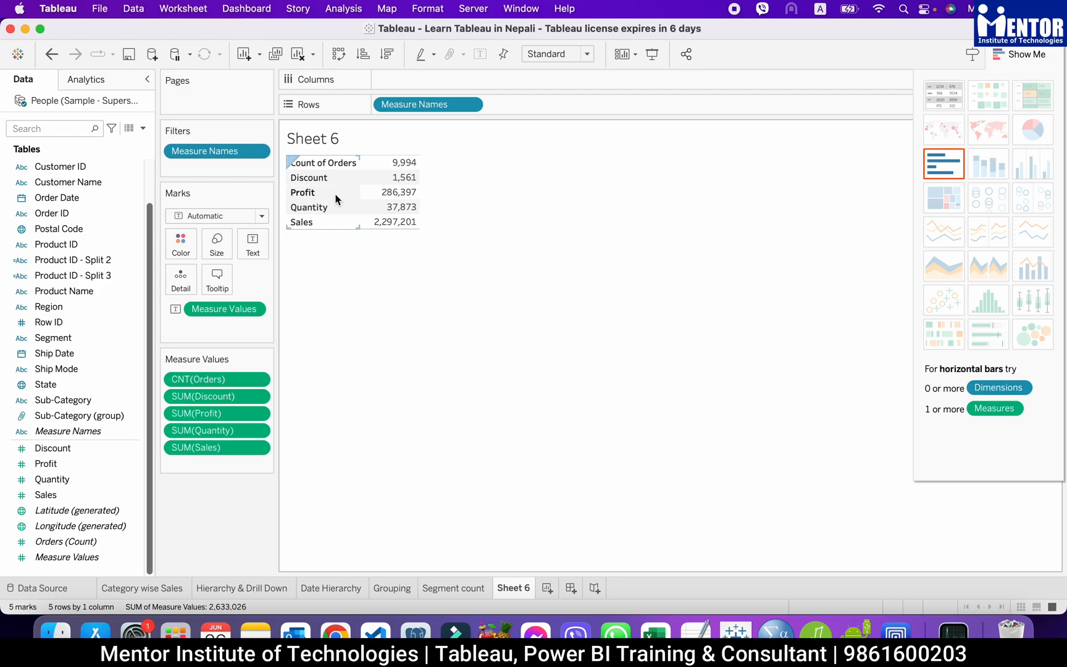
{"action": "mouse_move", "coordinate": [409, 168]}
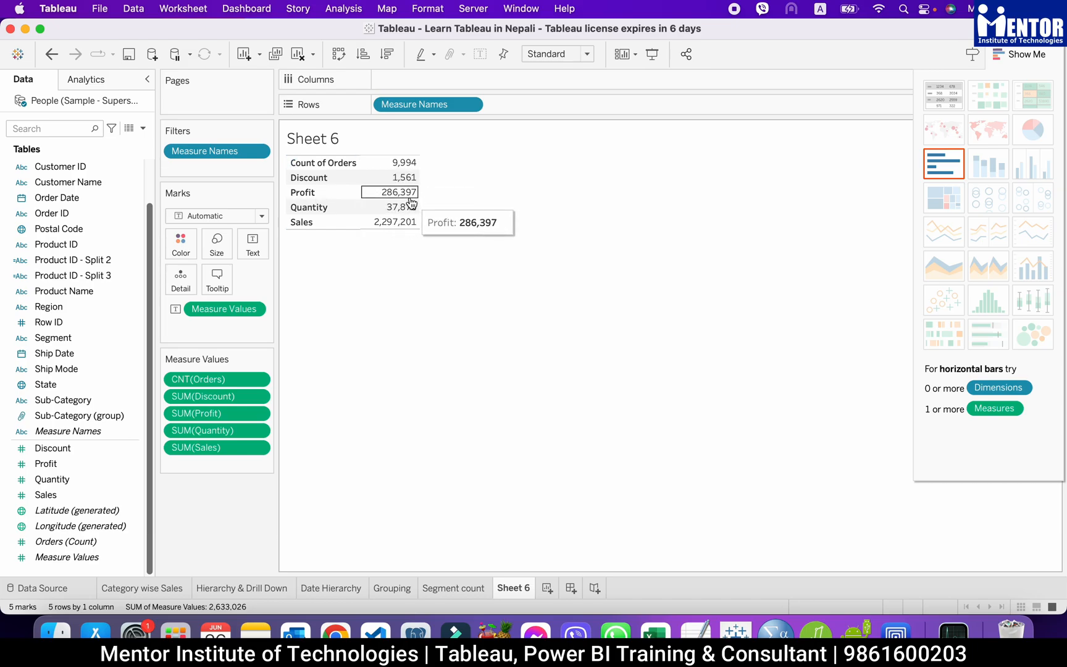
{"action": "mouse_move", "coordinate": [417, 230]}
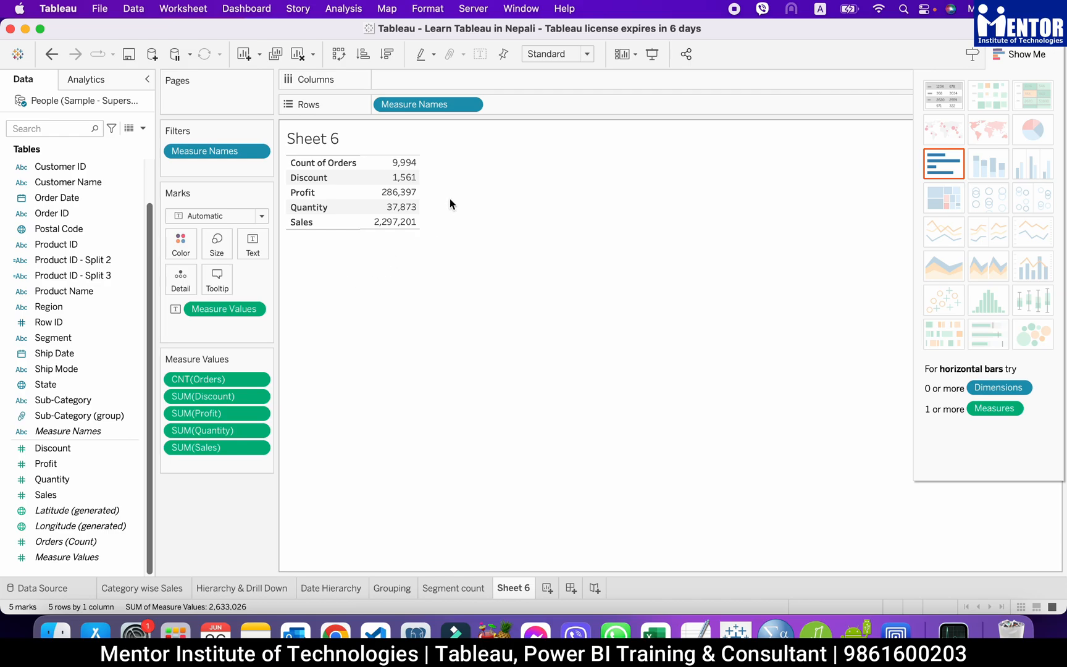
Step: Clear the sheet by removing Measure Names from the rows and filters and Measure Values from the text marks
{"action": "left_click_drag", "start_coordinate": [431, 103], "coordinate": [236, 519]}
{"action": "left_click_drag", "start_coordinate": [226, 153], "coordinate": [226, 531]}
{"action": "left_click_drag", "start_coordinate": [223, 309], "coordinate": [218, 522]}
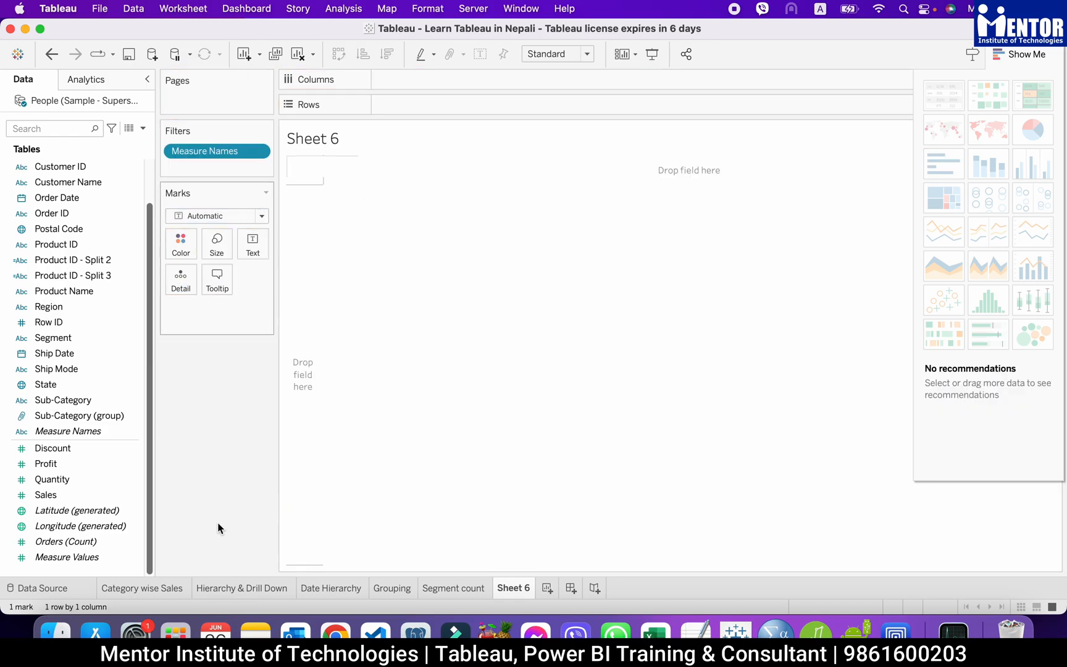
{"action": "left_click_drag", "start_coordinate": [228, 150], "coordinate": [226, 381]}
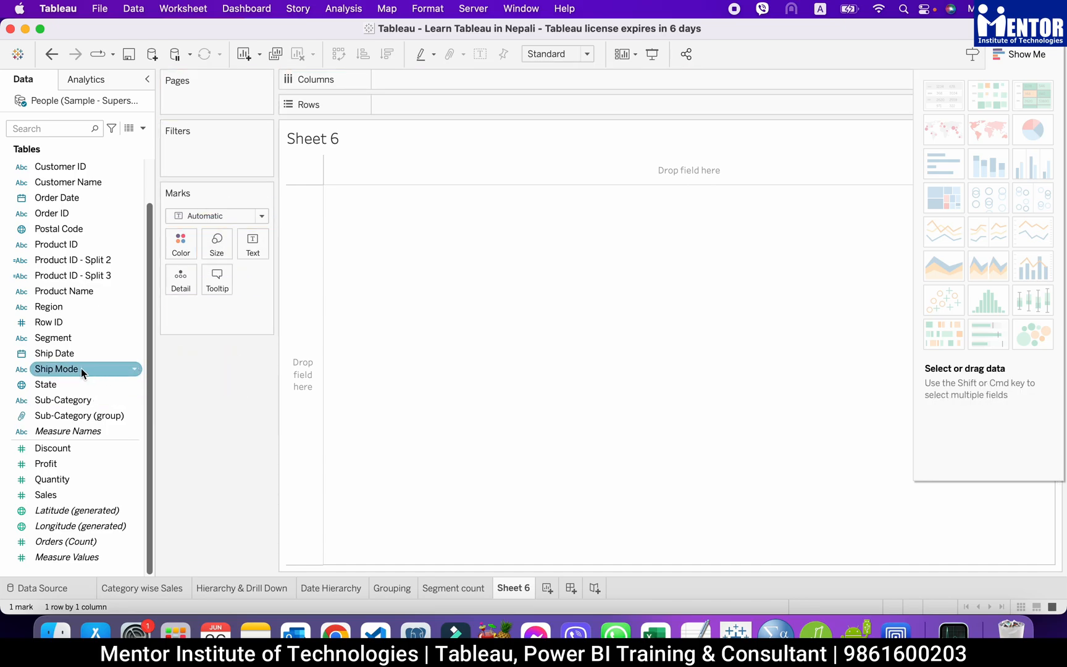
Step: Place Ship Mode and Measure Values in rows and convert the chart to a text table of all measures
{"action": "left_click_drag", "start_coordinate": [64, 371], "coordinate": [415, 106]}
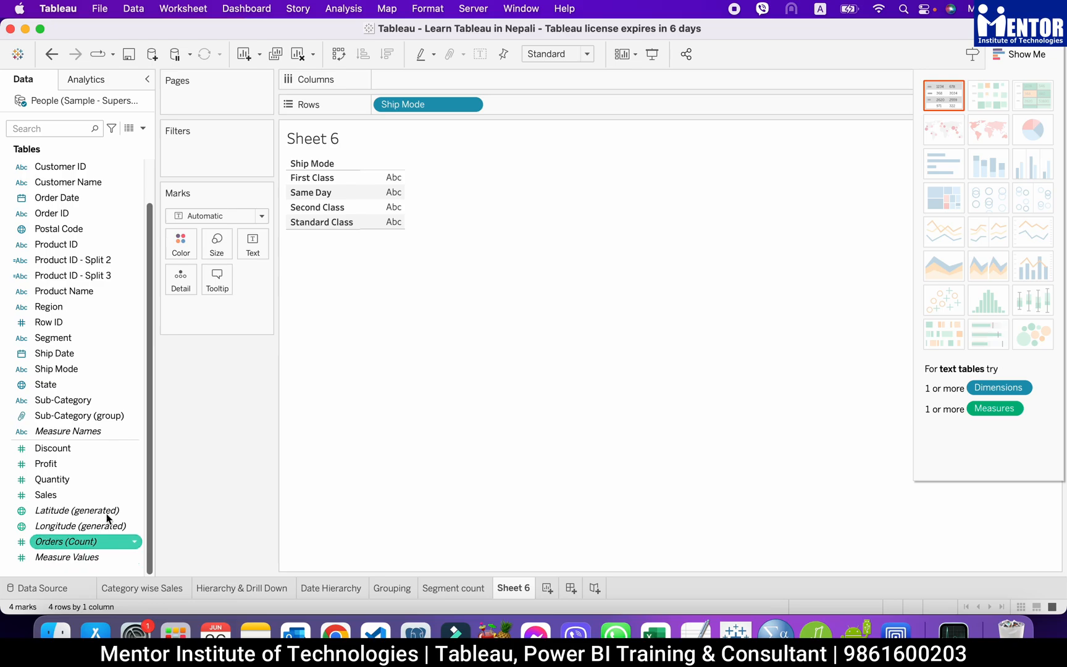
{"action": "mouse_move", "coordinate": [81, 561]}
{"action": "left_mouse_down"}
{"action": "mouse_move", "coordinate": [648, 208]}
{"action": "mouse_move", "coordinate": [550, 109]}
{"action": "left_mouse_up"}
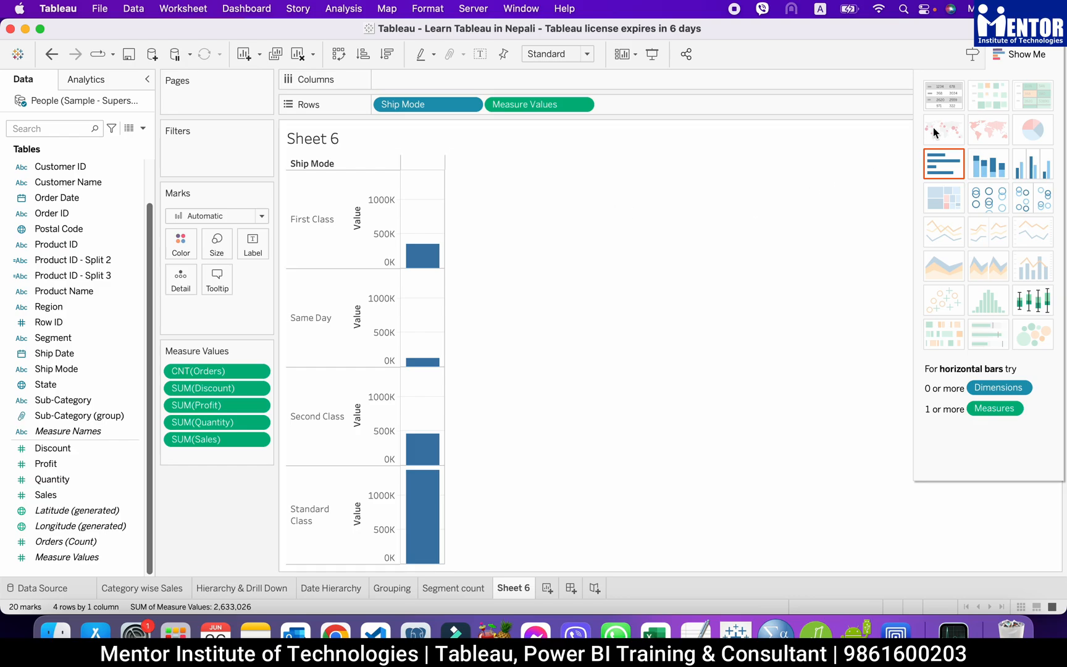
{"action": "left_click", "coordinate": [941, 101]}
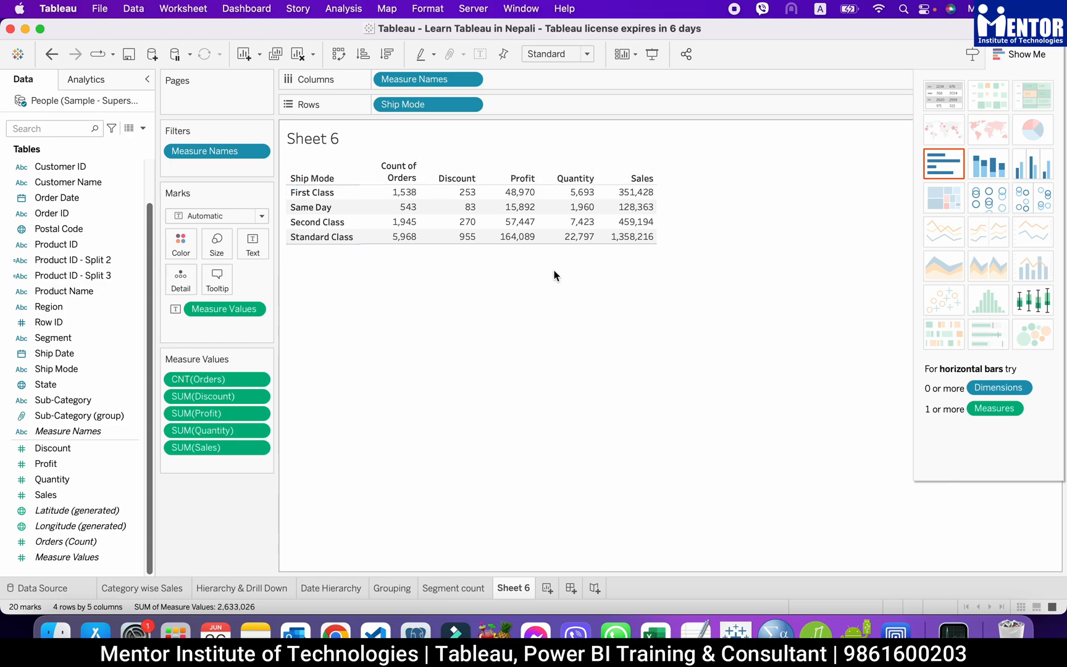
Step: Edit the Measure Names filter to exclude Sales and Discount, and apply it to the Ship Mode table
{"action": "left_click", "coordinate": [258, 152]}
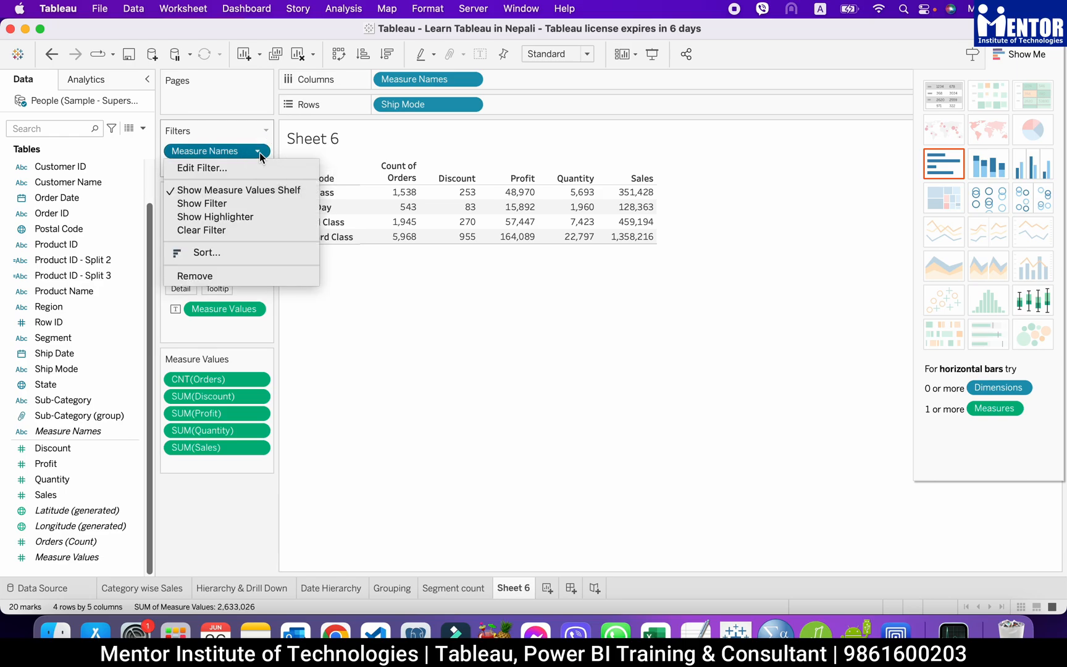
{"action": "left_click", "coordinate": [222, 167]}
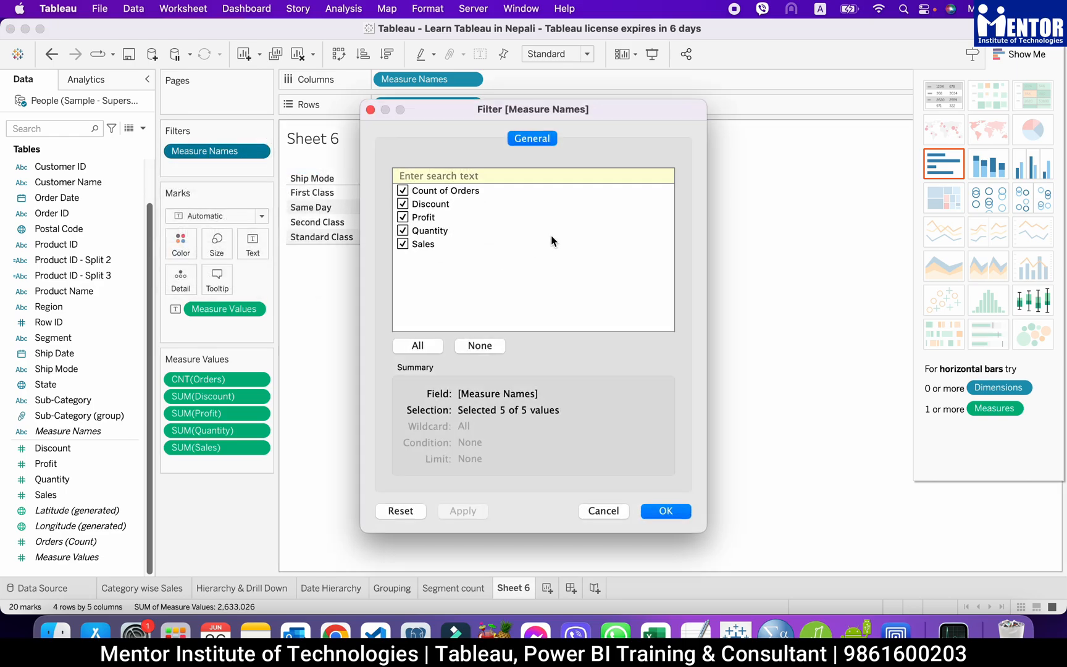
{"action": "left_click_drag", "start_coordinate": [536, 117], "coordinate": [660, 116]}
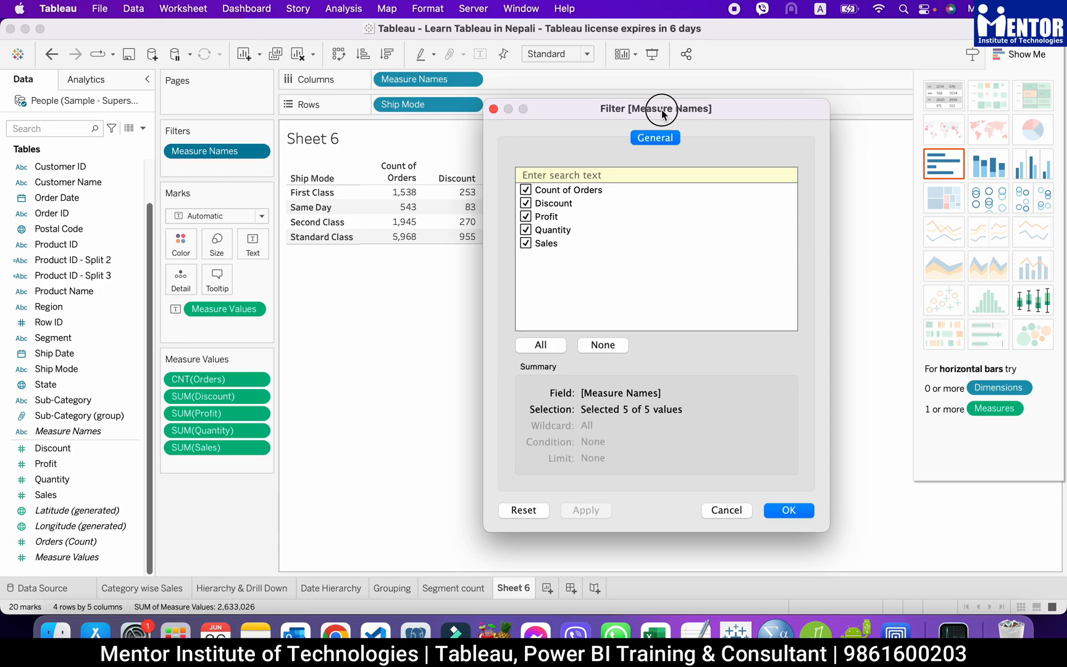
{"action": "left_click", "coordinate": [526, 244]}
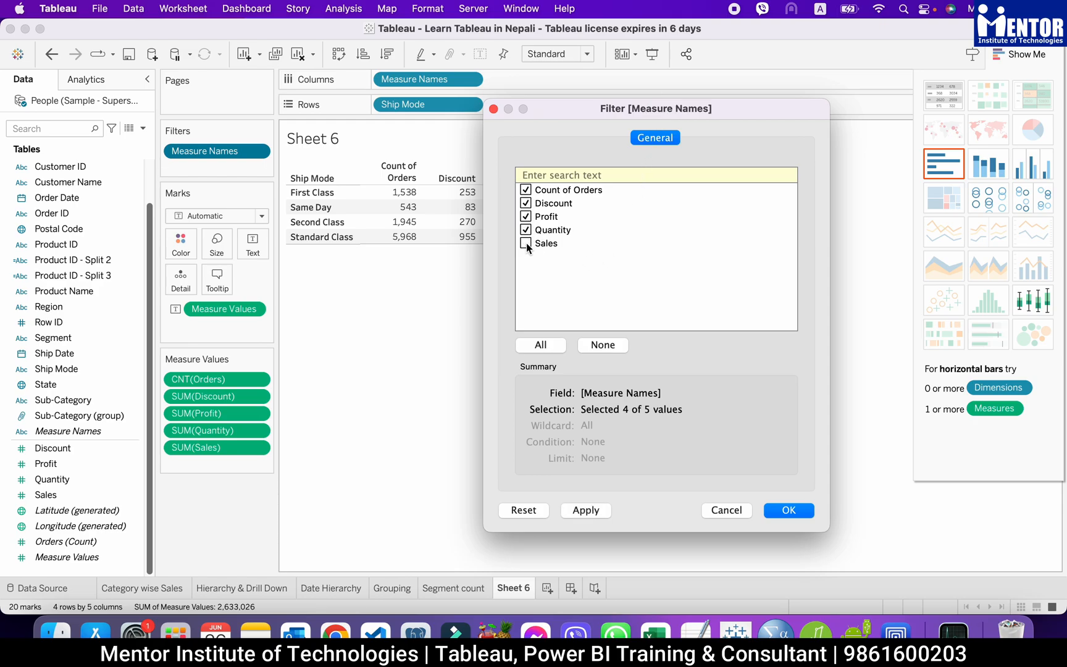
{"action": "left_click", "coordinate": [525, 203]}
{"action": "left_click", "coordinate": [586, 510]}
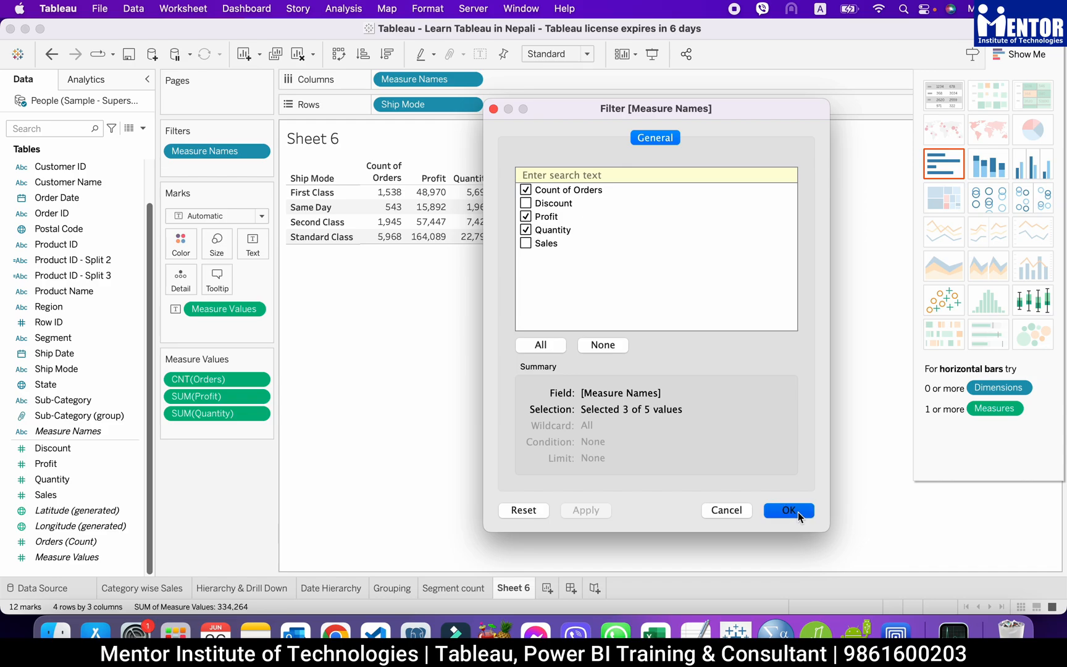
{"action": "left_click", "coordinate": [790, 510]}
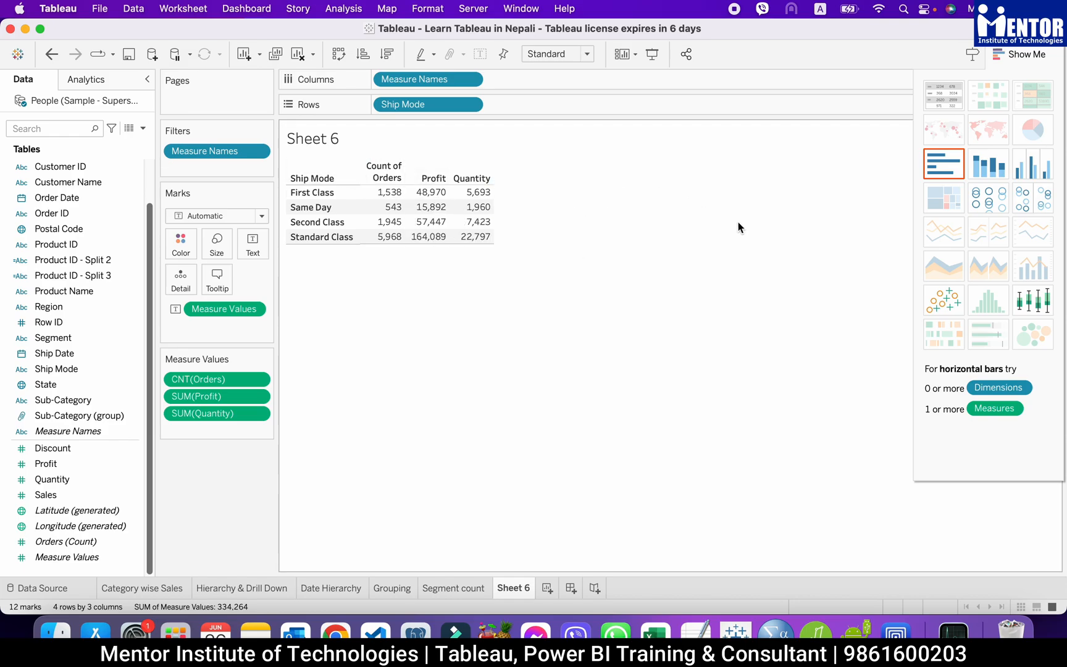
Step: Display the Ship Mode table as horizontal bars, and change the chart to stacked bars coloured by Ship Mode
{"action": "left_click", "coordinate": [950, 165]}
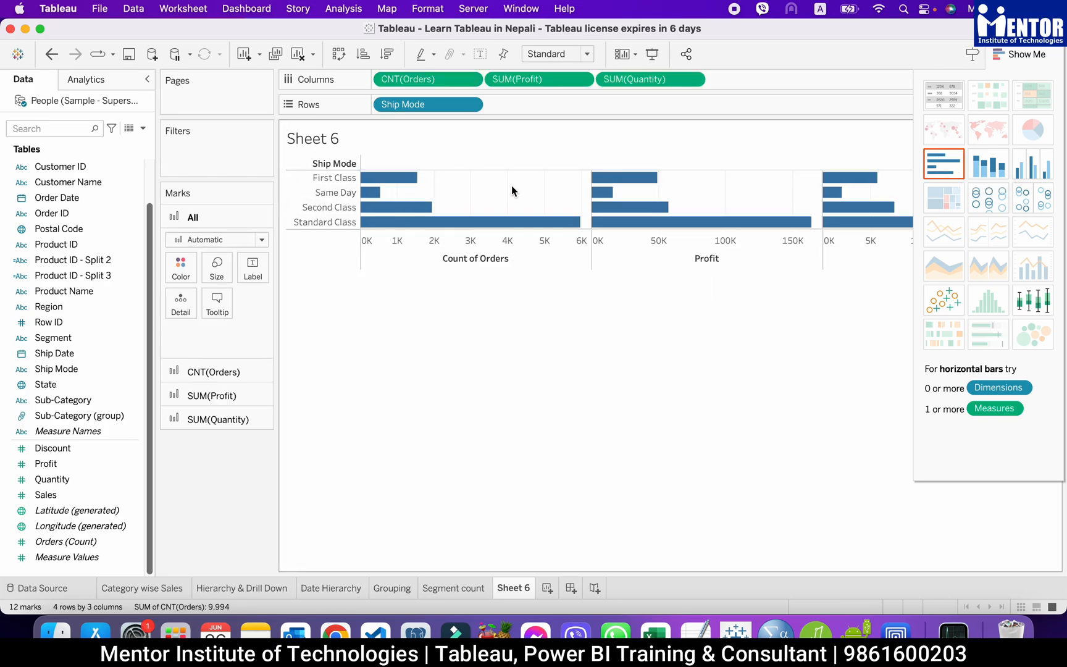
{"action": "left_click", "coordinate": [980, 165]}
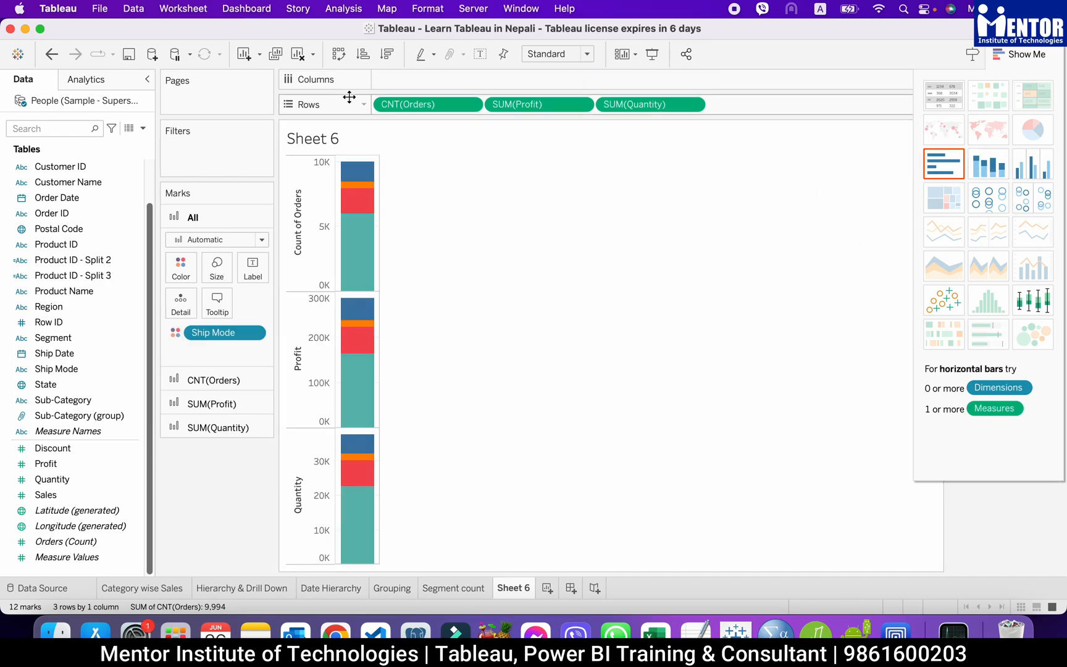
Step: Swap the stacked bar chart's rows and columns, and swap them back
{"action": "left_click", "coordinate": [340, 58]}
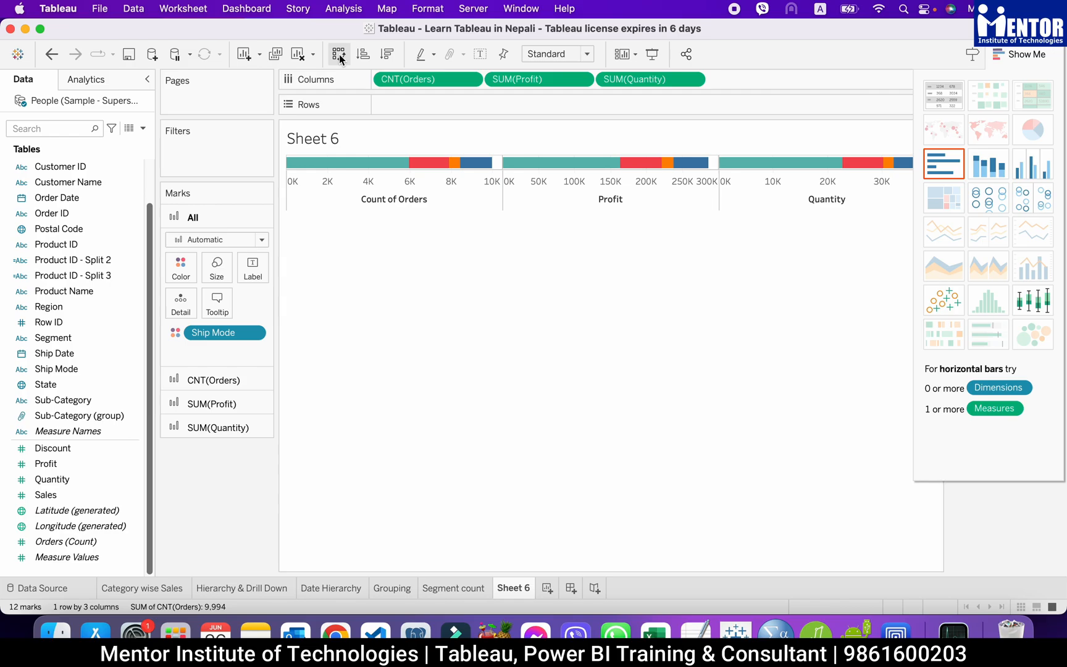
{"action": "left_click", "coordinate": [340, 58]}
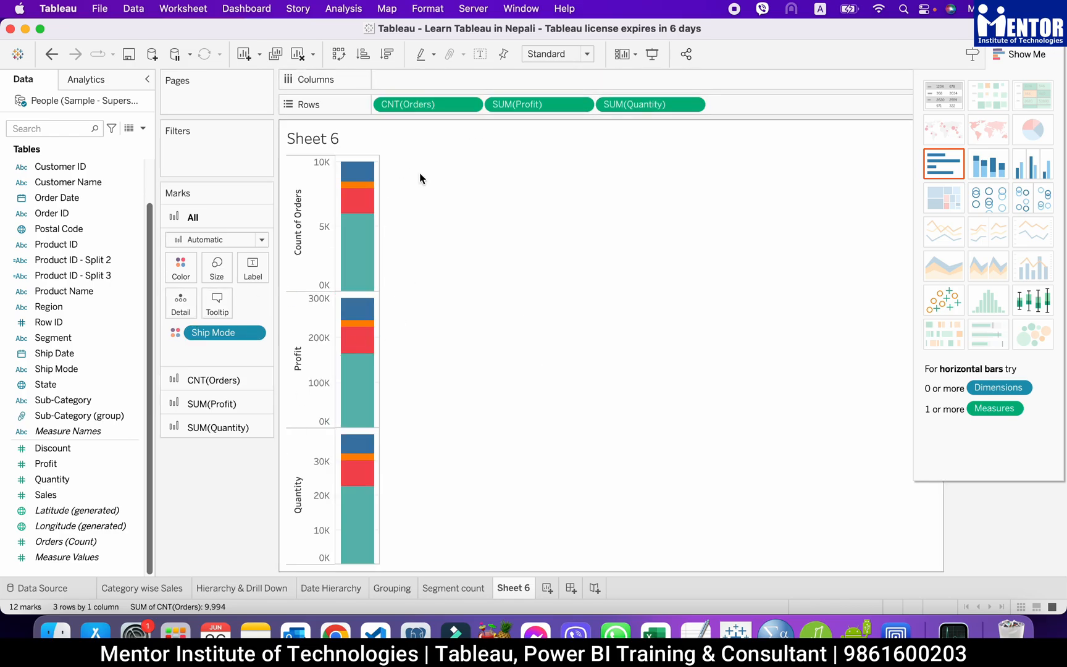
Step: Clear the sheet and build a vertical bar chart with Ship Mode in columns and Measure Values in rows
{"action": "left_click", "coordinate": [302, 56]}
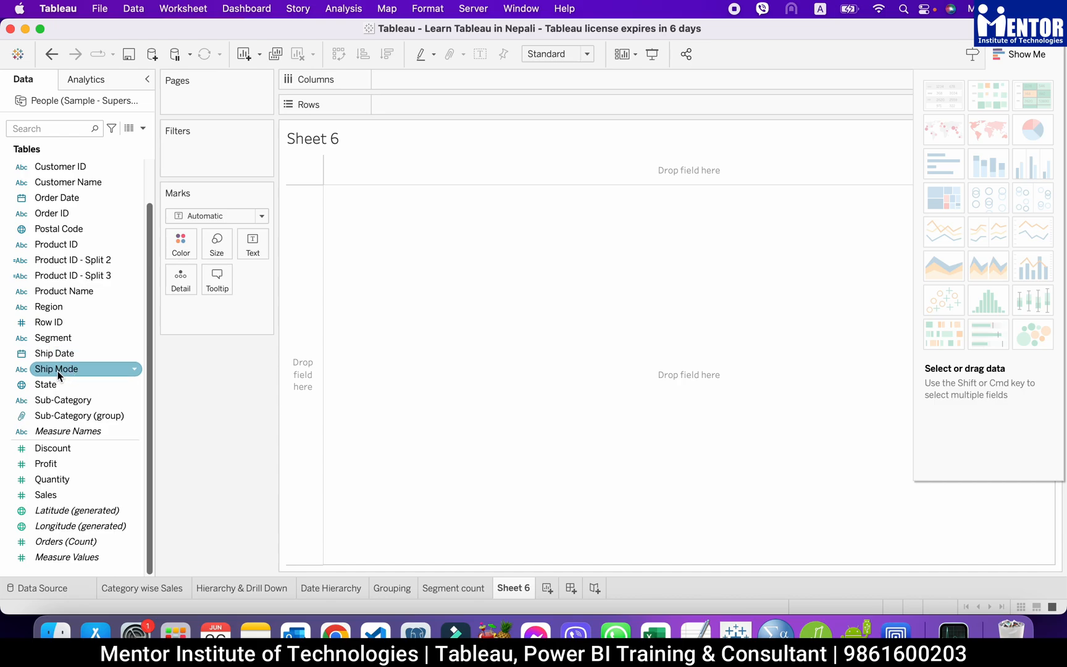
{"action": "left_click_drag", "start_coordinate": [58, 375], "coordinate": [415, 108]}
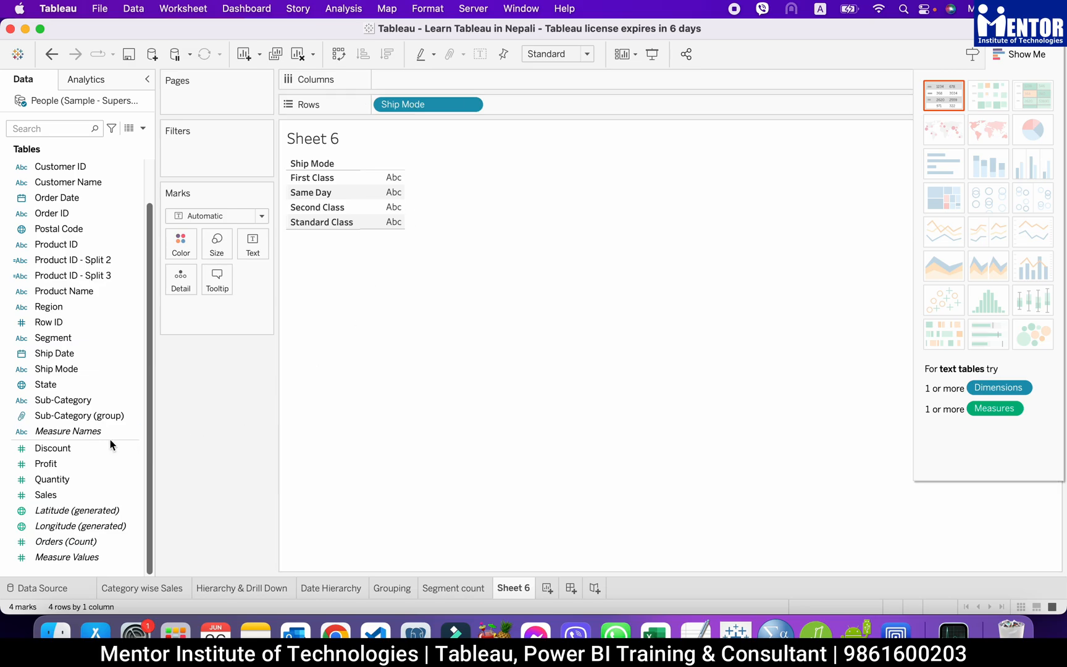
{"action": "left_click_drag", "start_coordinate": [68, 556], "coordinate": [418, 90]}
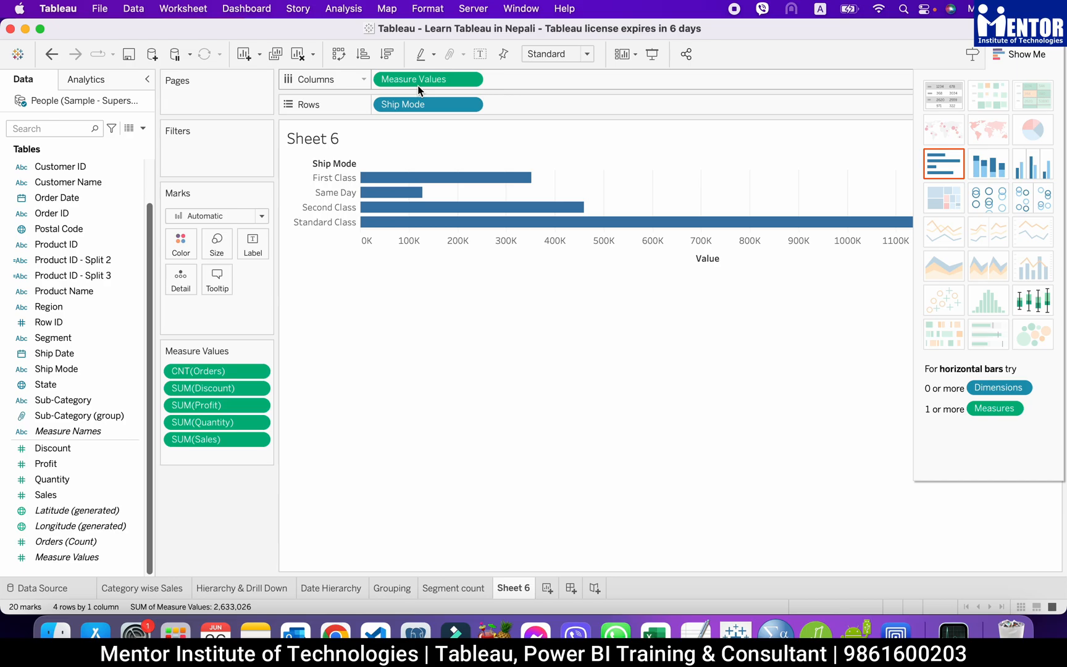
{"action": "left_click", "coordinate": [338, 54]}
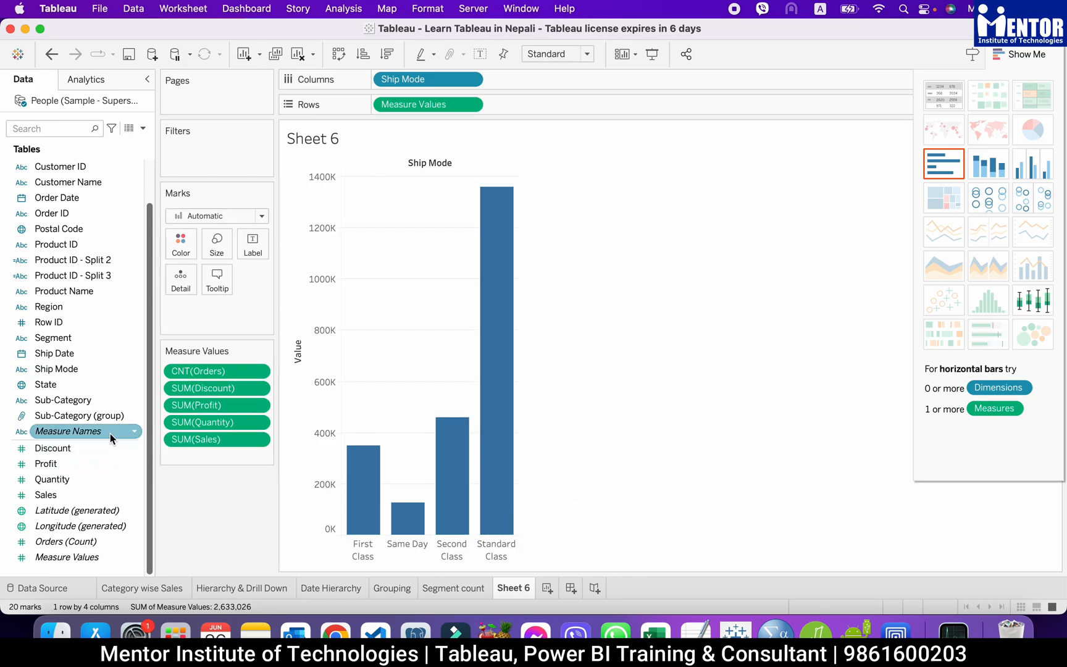
Step: Try colouring the bars by Measure Values, remove that colouring, and colour them by Measure Names instead
{"action": "left_click_drag", "start_coordinate": [94, 557], "coordinate": [188, 250]}
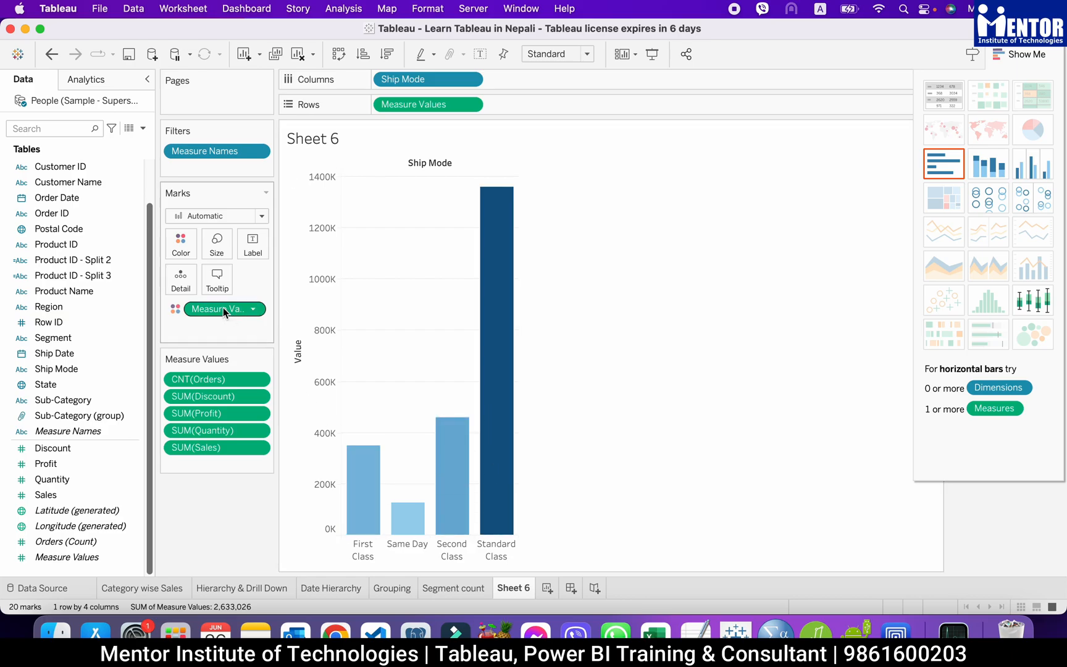
{"action": "mouse_move", "coordinate": [222, 308]}
{"action": "left_mouse_down"}
{"action": "mouse_move", "coordinate": [238, 476]}
{"action": "mouse_move", "coordinate": [230, 533]}
{"action": "left_mouse_up"}
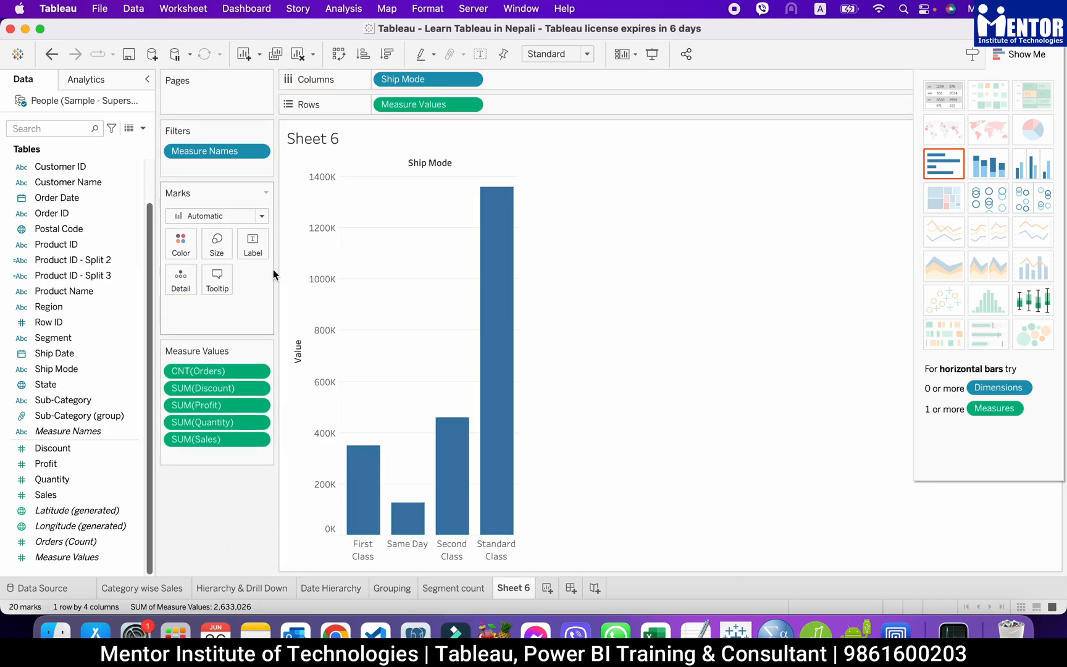
{"action": "left_click", "coordinate": [69, 431]}
{"action": "left_click_drag", "start_coordinate": [69, 431], "coordinate": [182, 250]}
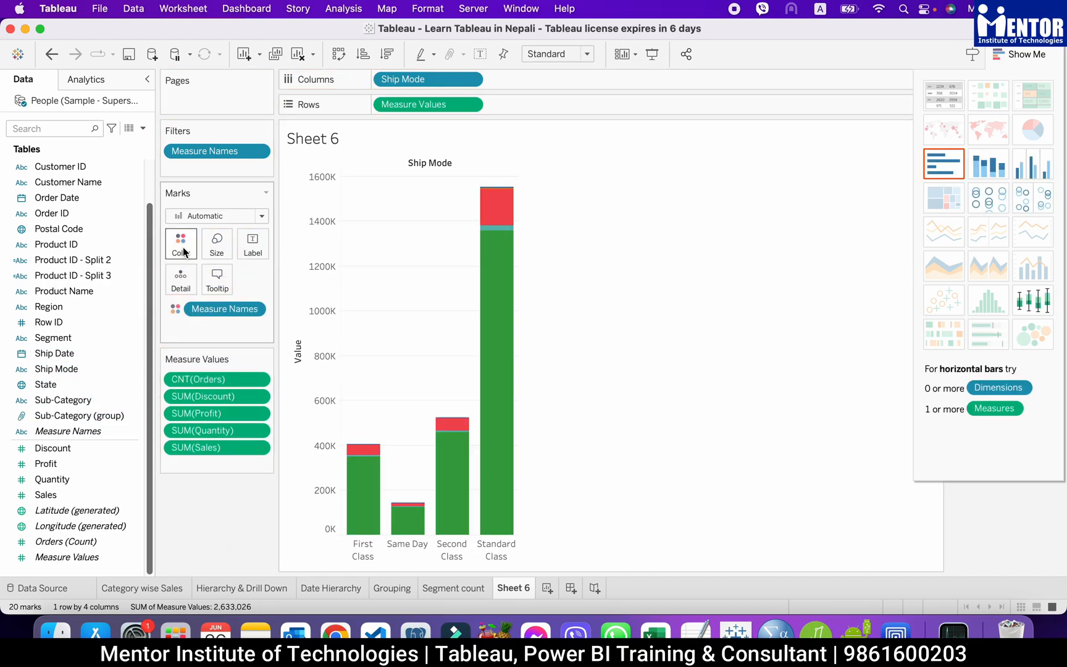
{"action": "mouse_move", "coordinate": [499, 205]}
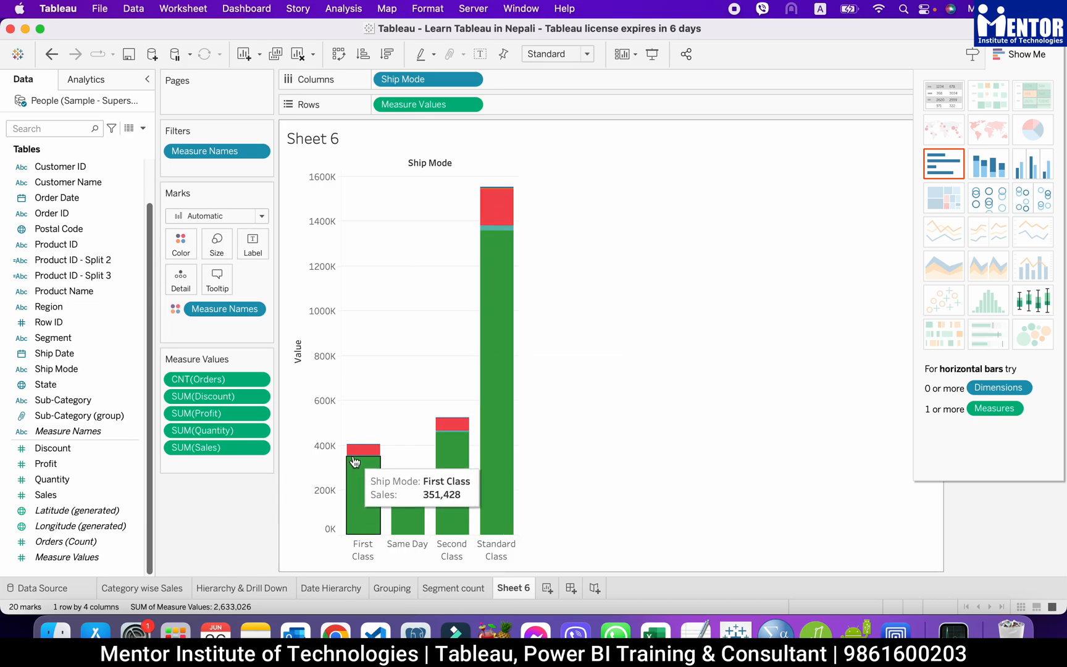
{"action": "mouse_move", "coordinate": [359, 467]}
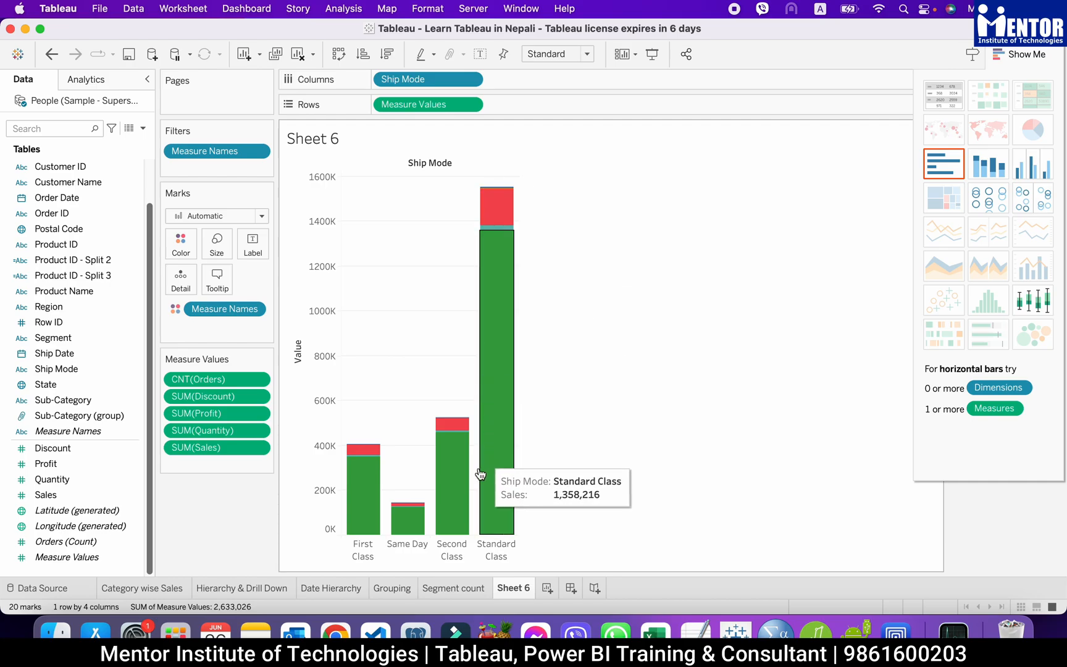
Step: Convert the stacked chart to side-by-side bars and hide the chart type suggestions to reveal the colour legend
{"action": "left_click", "coordinate": [1040, 169]}
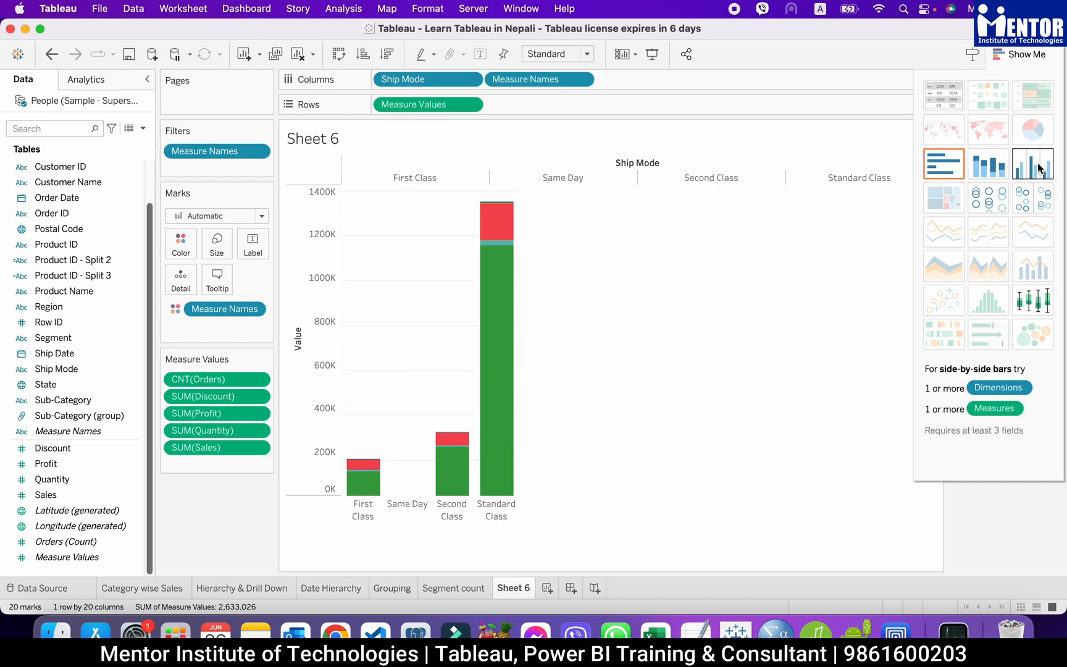
{"action": "left_click", "coordinate": [1030, 57]}
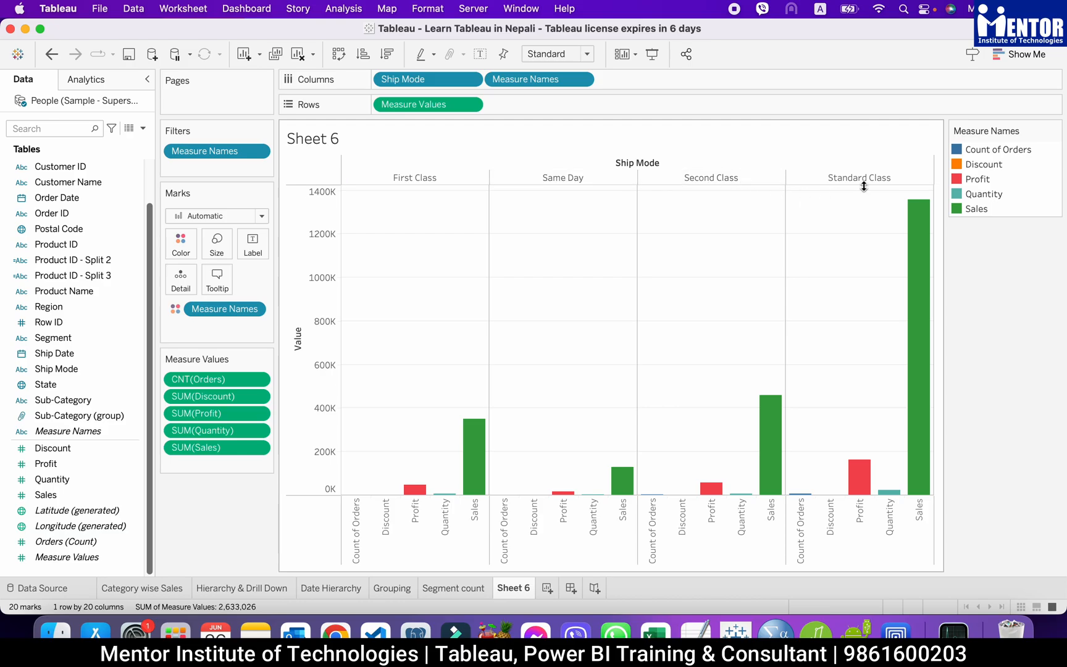
{"action": "mouse_move", "coordinate": [927, 413]}
Step: Edit the Measure Names filter to exclude Sales and Discount from the side-by-side bar chart
{"action": "left_click", "coordinate": [255, 152]}
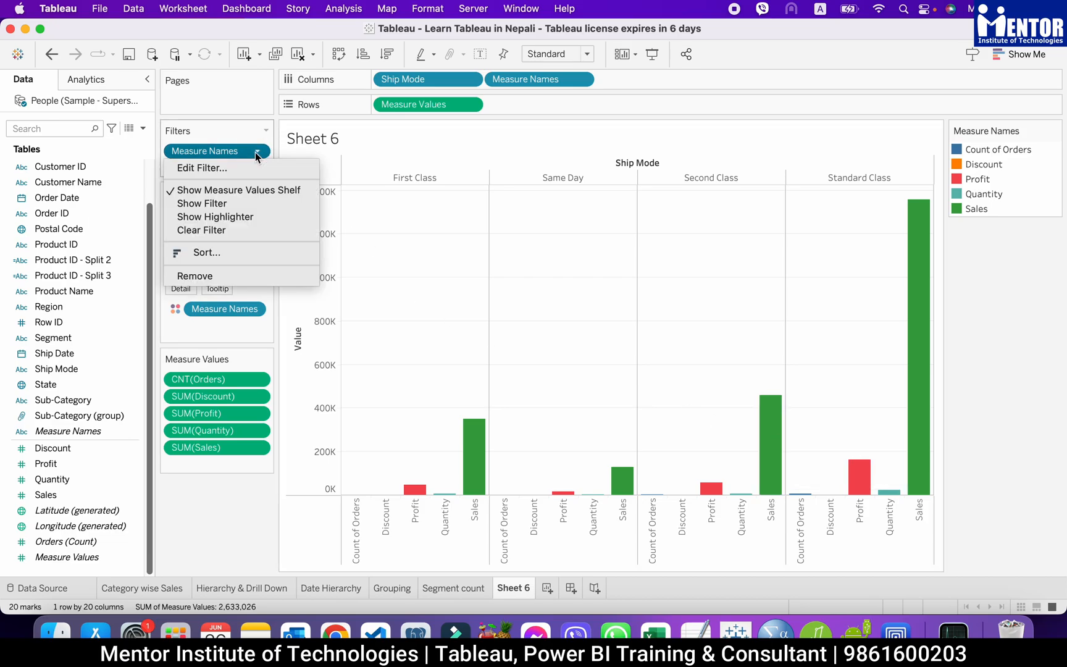
{"action": "left_click", "coordinate": [211, 168]}
{"action": "left_click", "coordinate": [402, 244]}
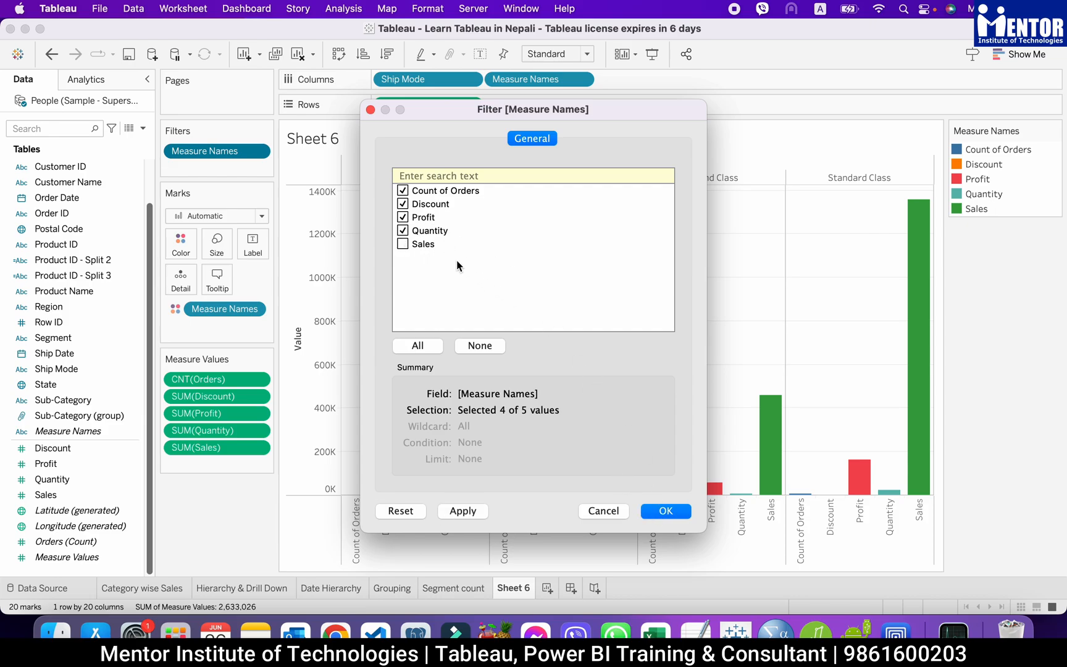
{"action": "left_click", "coordinate": [403, 204]}
{"action": "left_click", "coordinate": [665, 512]}
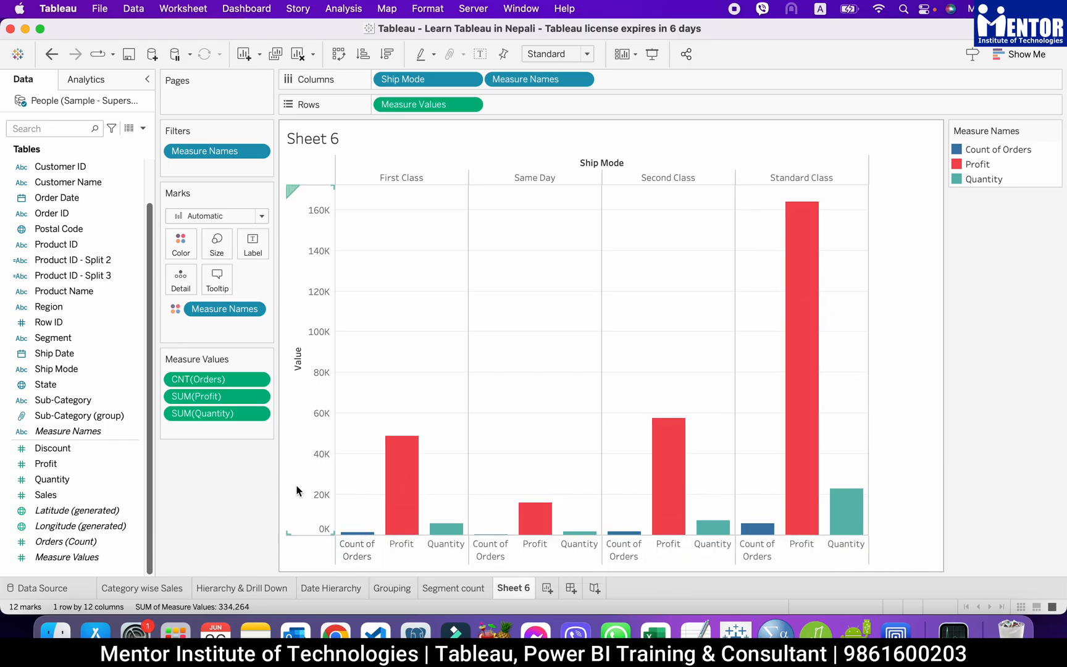
Step: Label each bar in the side-by-side chart with its Measure Values
{"action": "left_click", "coordinate": [97, 557]}
{"action": "left_click_drag", "start_coordinate": [61, 561], "coordinate": [256, 250]}
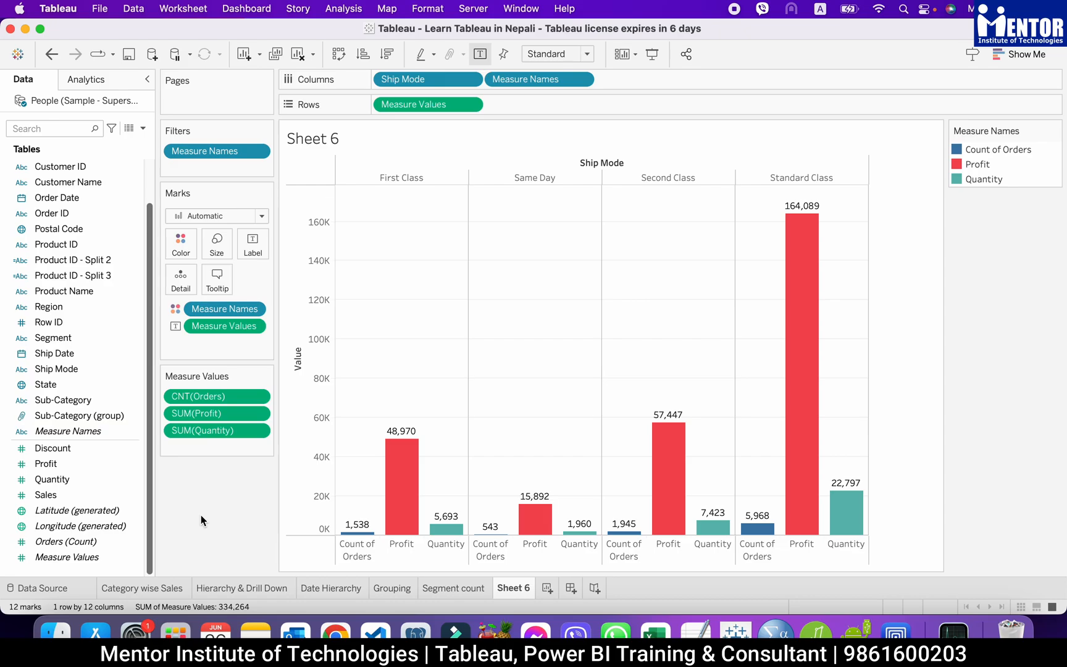
{"action": "left_click", "coordinate": [62, 511]}
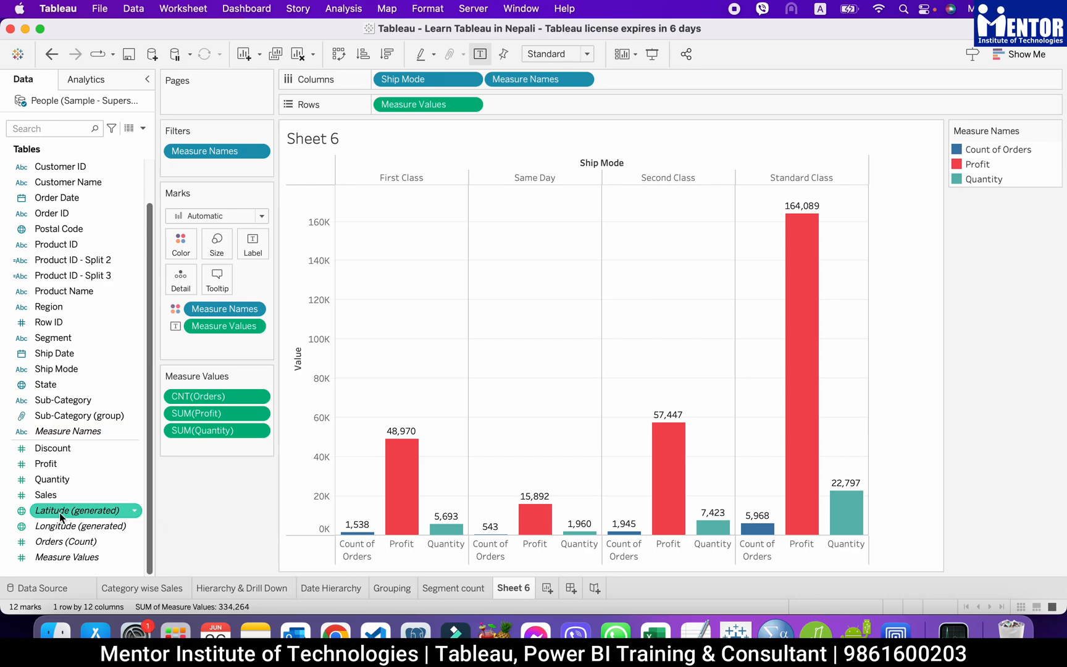
{"action": "left_click", "coordinate": [49, 526]}
{"action": "left_click", "coordinate": [102, 512]}
{"action": "left_click", "coordinate": [68, 525]}
{"action": "left_click", "coordinate": [66, 510]}
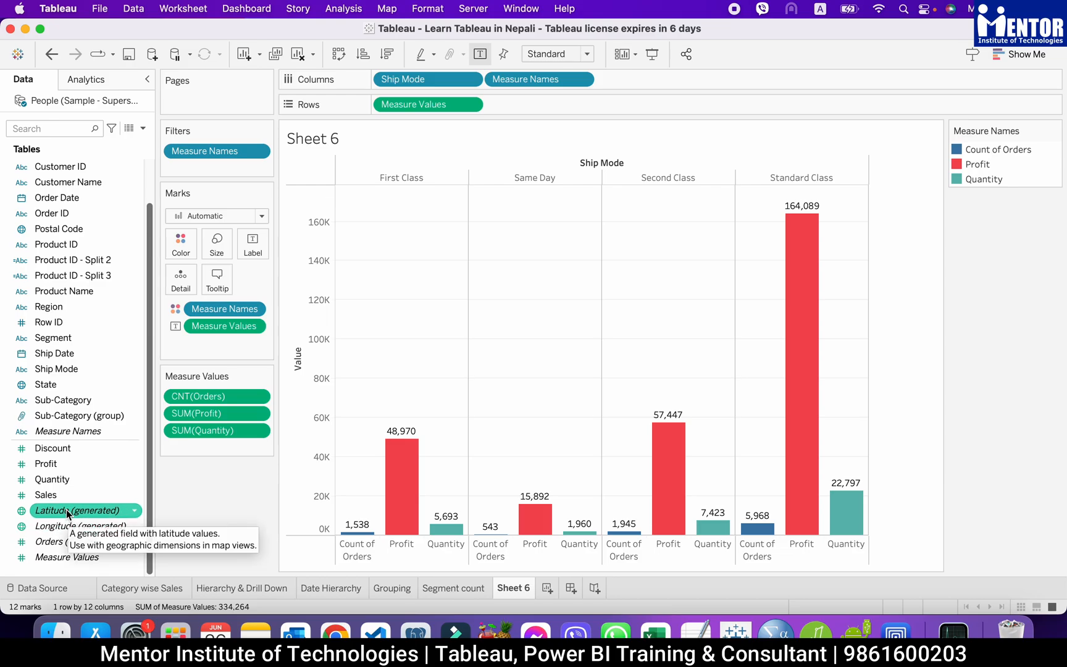